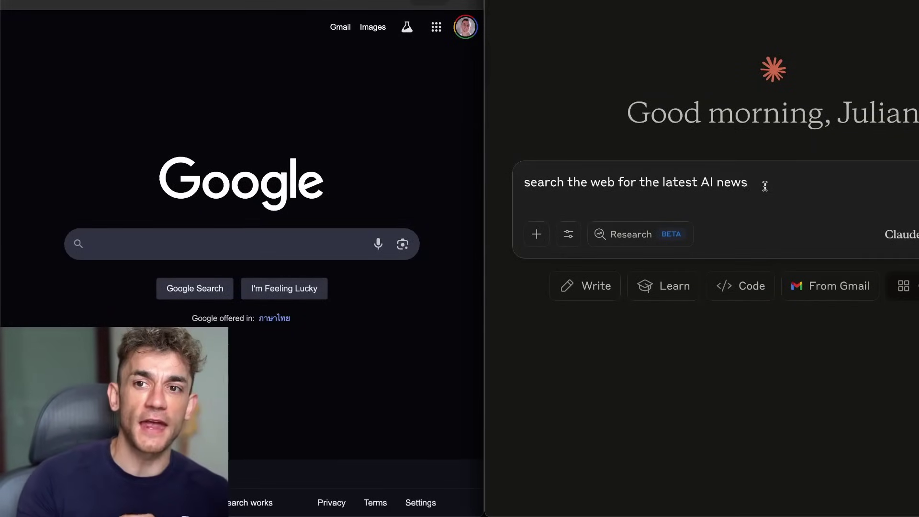
Step: Send the prompt "search the web for the latest AI news" to Claude
{"action": "key", "text": "Return"}
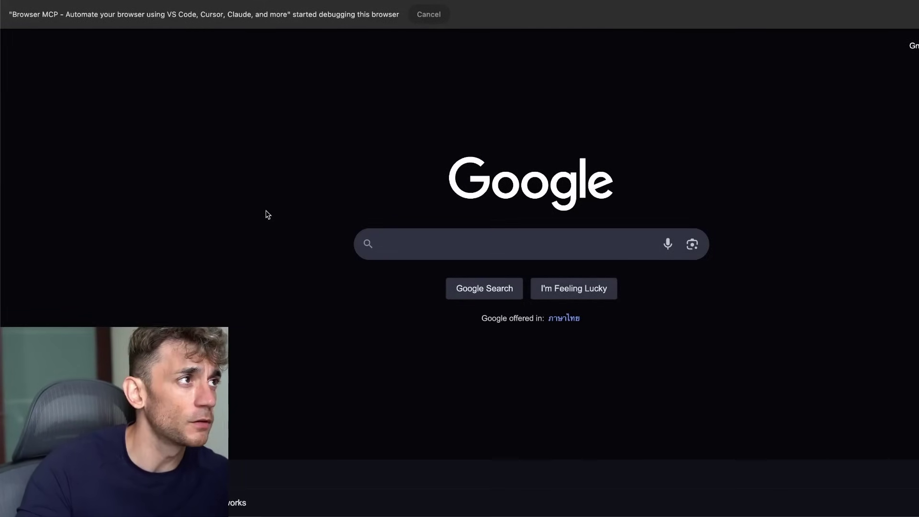
Step: Switch to Claude and try to send a prompt asking it to search the browser for the prices of the S&P 500
{"action": "mouse_move", "coordinate": [419, 484]}
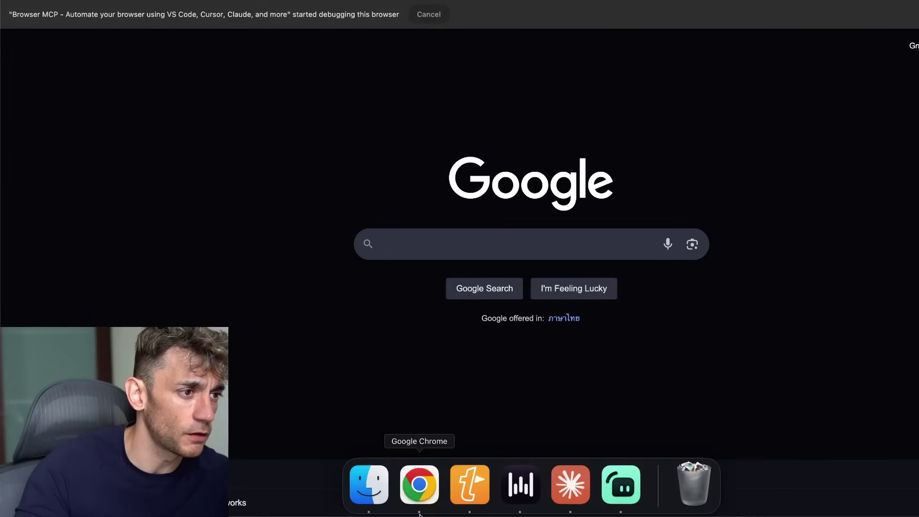
{"action": "left_click", "coordinate": [574, 482]}
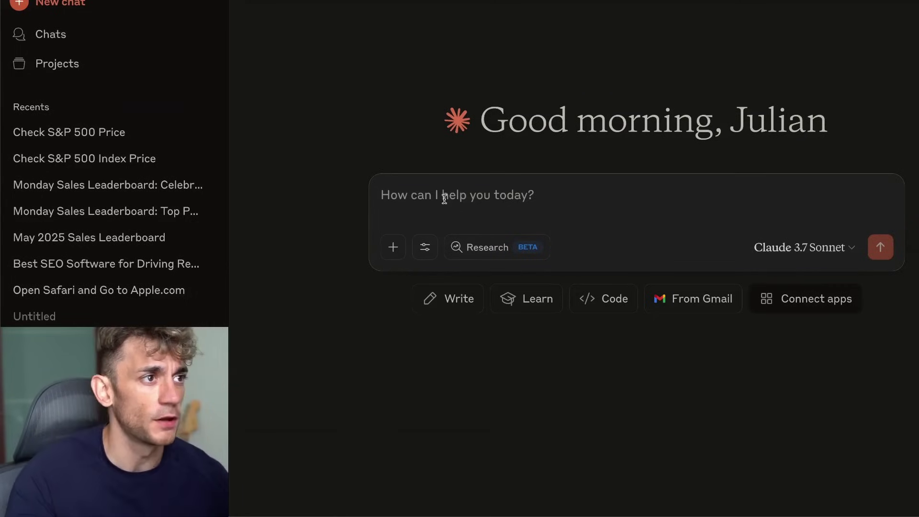
{"action": "type", "text": "NEW Claude Browser Use AI Agent: Automate ANYTHING..."}
{"action": "key", "text": "super+a"}
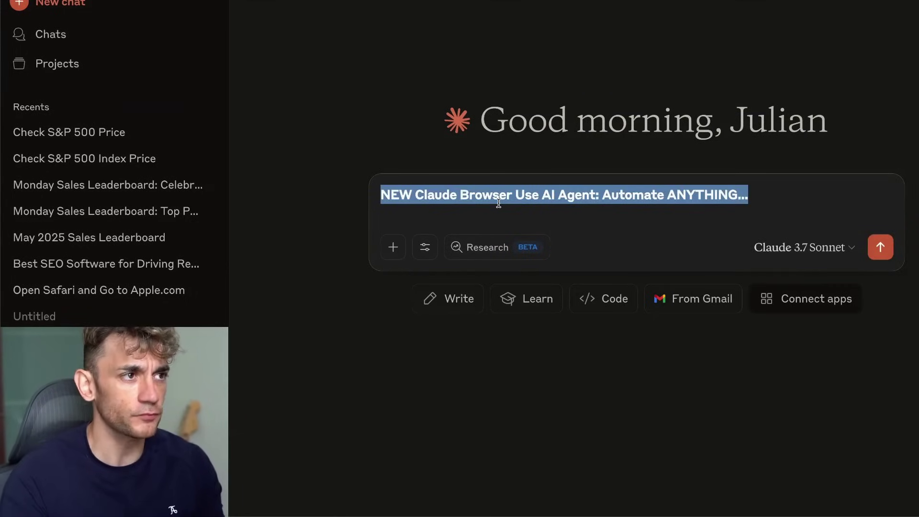
{"action": "type", "text": "Search my browser fro teh prices of"}
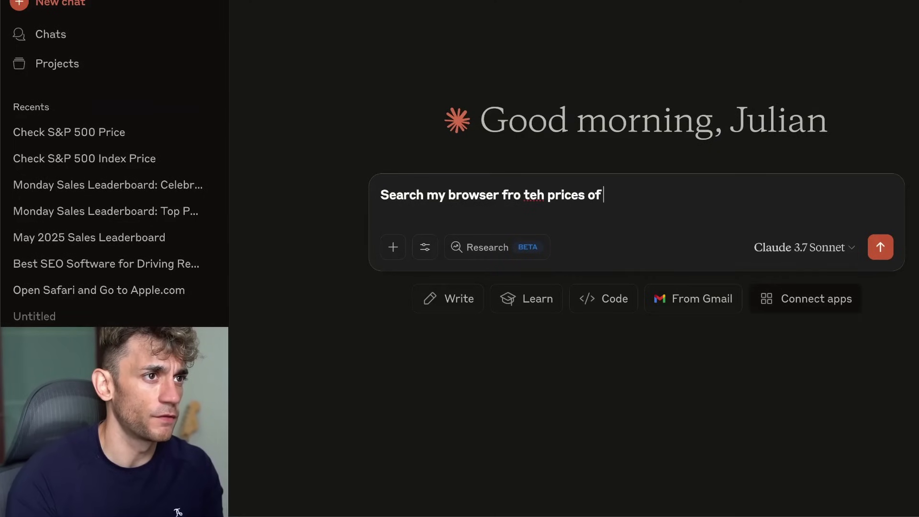
{"action": "type", "text": " the S&P 500"}
{"action": "key", "text": "Return"}
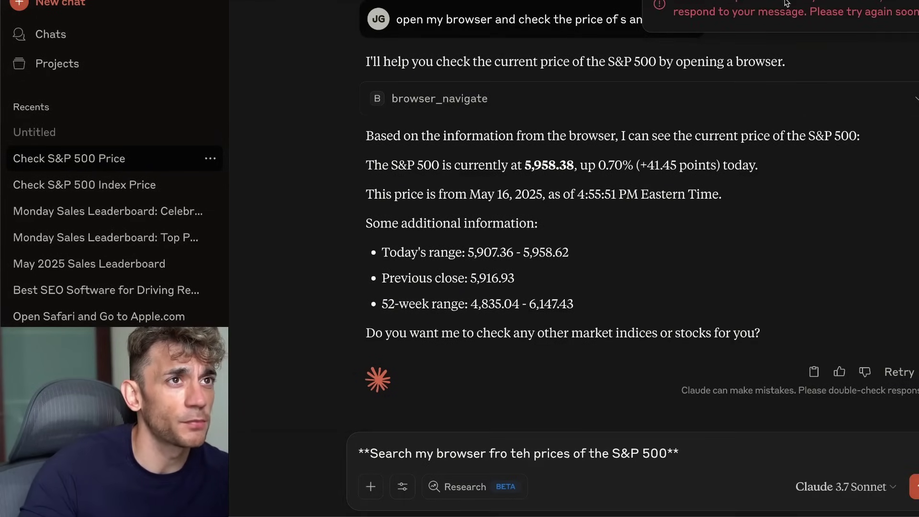
Step: Copy the earlier S&P 500 prompt from the chat and inspect the browser_navigate output beneath it
{"action": "triple_click", "coordinate": [513, 13]}
{"action": "key", "text": "super+c"}
{"action": "left_click", "coordinate": [532, 67]}
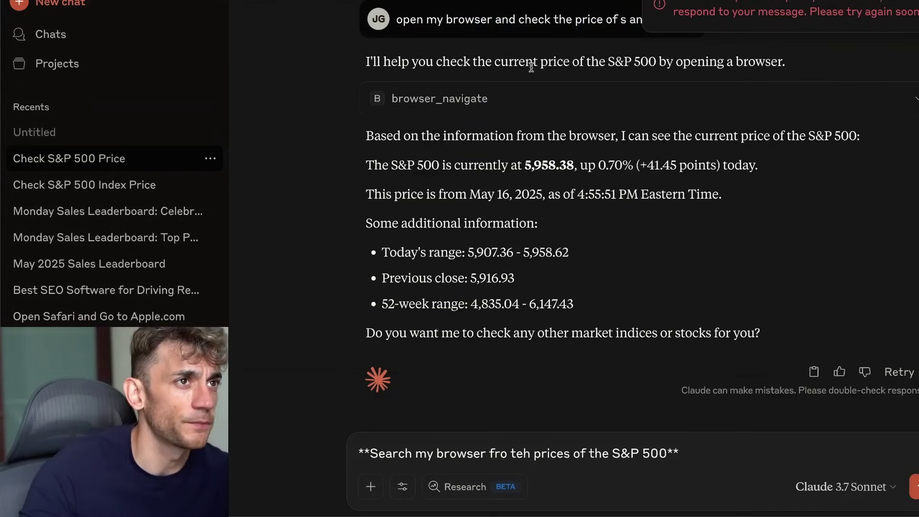
{"action": "left_click", "coordinate": [432, 85]}
{"action": "scroll", "coordinate": [494, 170], "scroll_direction": "down", "scroll_amount": 20}
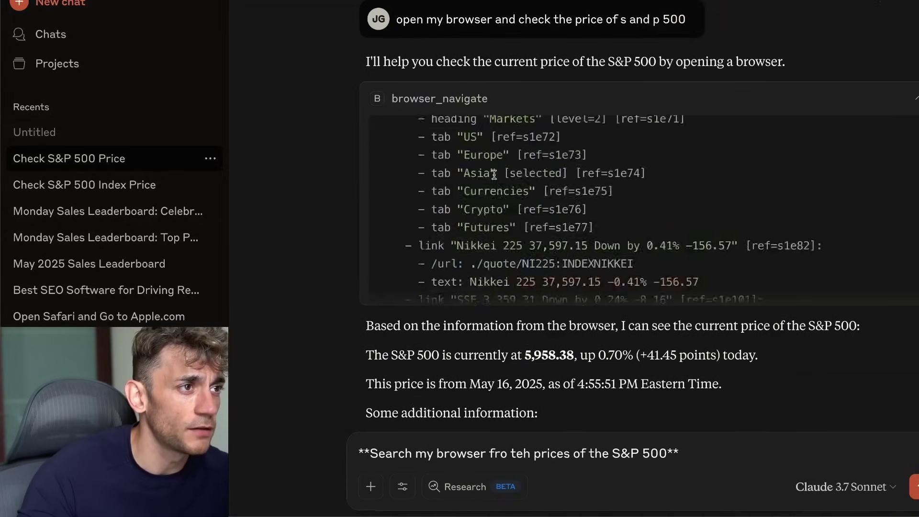
{"action": "scroll", "coordinate": [500, 296], "scroll_direction": "down", "scroll_amount": 5}
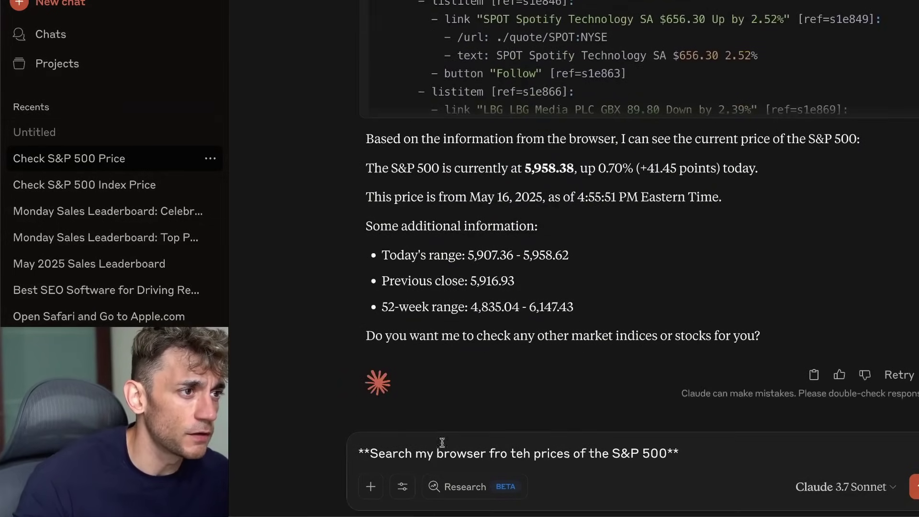
Step: Replace the unsent prompt with "open my browser and check the price of s and p 500" and send it
{"action": "triple_click", "coordinate": [584, 450]}
{"action": "type", "text": "open my browser and check the price of s and p 500"}
{"action": "key", "text": "Return"}
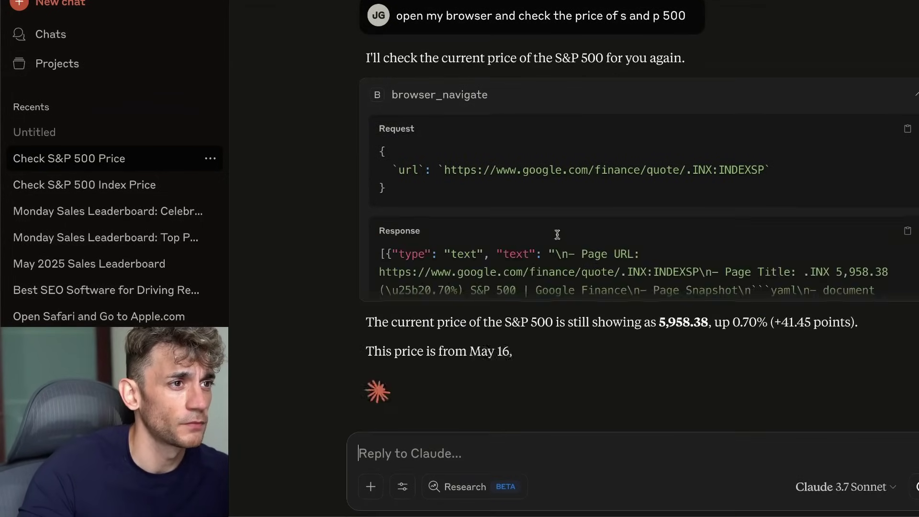
Step: Check the S&P 500 page in Chrome, return to Claude and narrow its window so both are visible side by side
{"action": "mouse_move", "coordinate": [486, 513]}
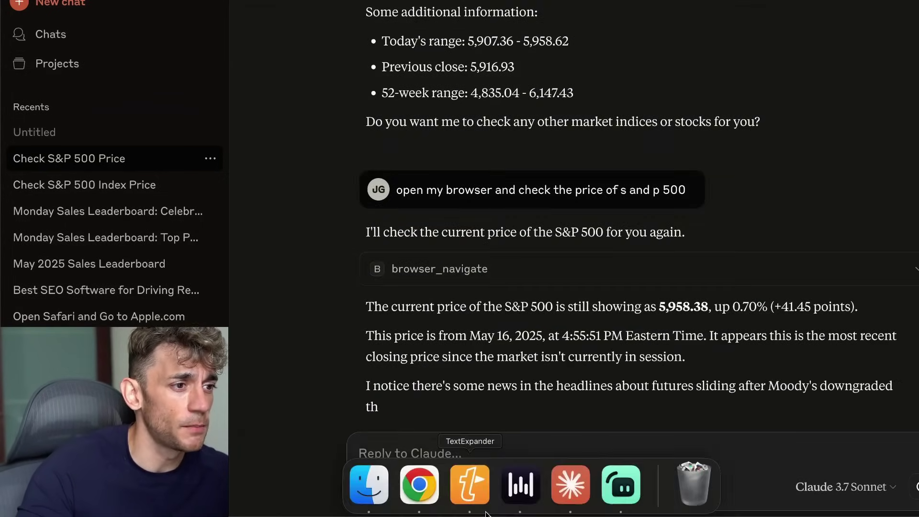
{"action": "left_click", "coordinate": [417, 487]}
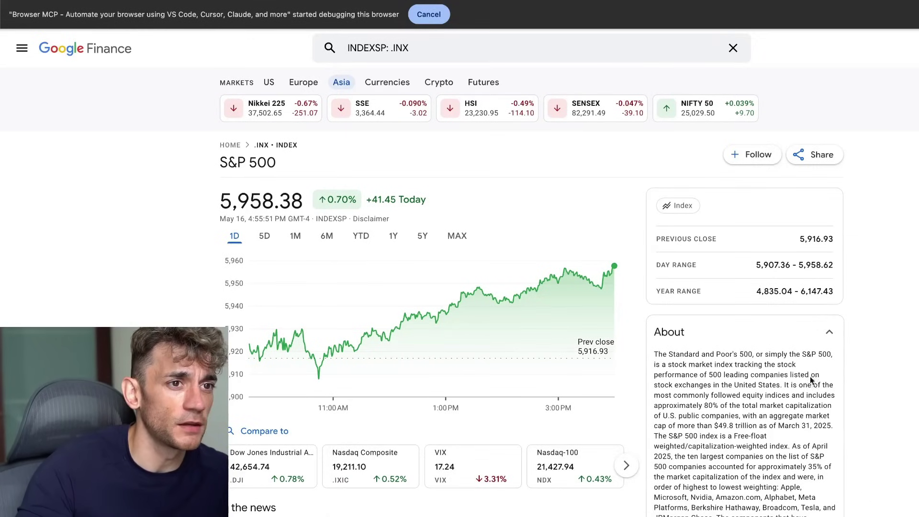
{"action": "mouse_move", "coordinate": [569, 513]}
{"action": "left_click", "coordinate": [570, 484]}
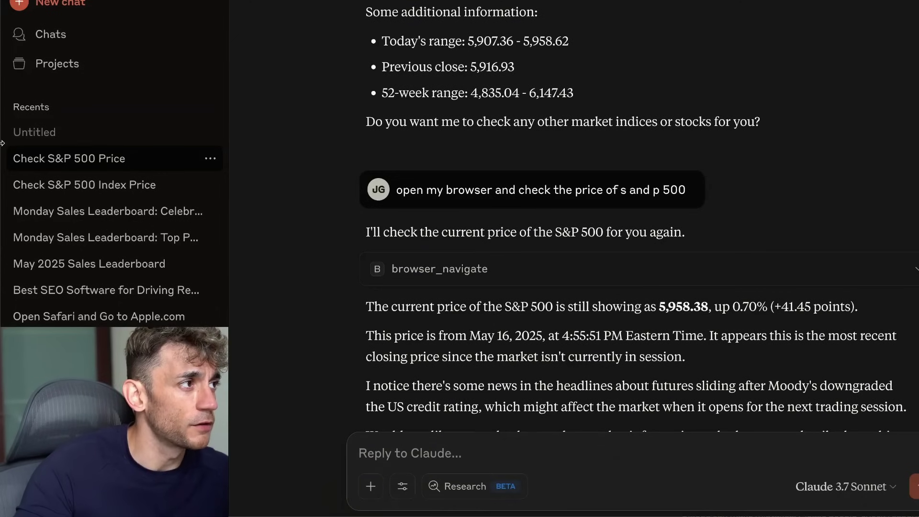
{"action": "left_click_drag", "start_coordinate": [3, 143], "coordinate": [645, 198]}
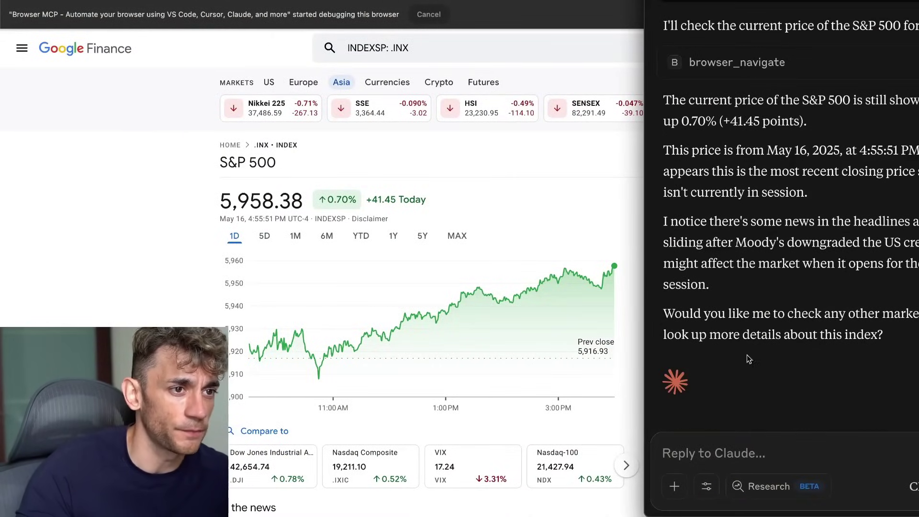
Step: Reuse the copied prompt, rewording it to "open my browser and check the latest headlines for AI news", and send it
{"action": "key", "text": "super+v"}
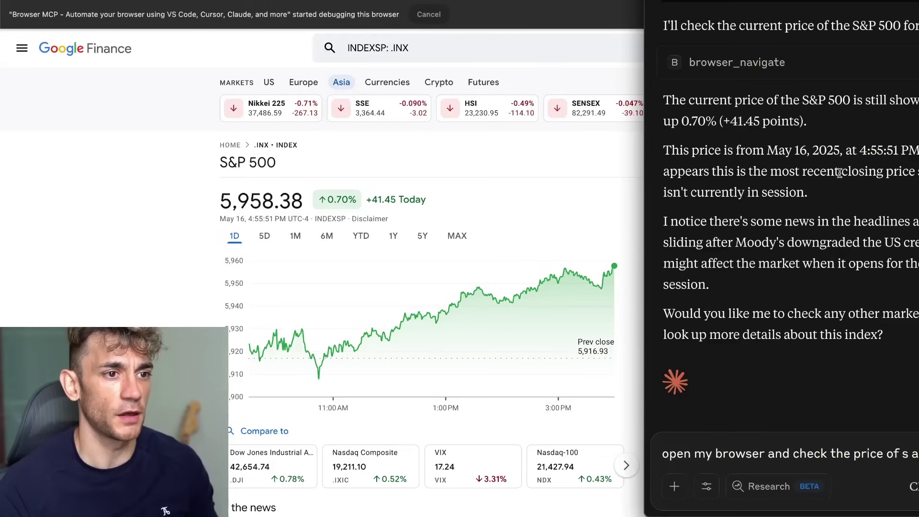
{"action": "left_click_drag", "start_coordinate": [792, 453], "coordinate": [912, 453]}
{"action": "type", "text": "check the late"}
{"action": "type", "text": "st headlines for AI news"}
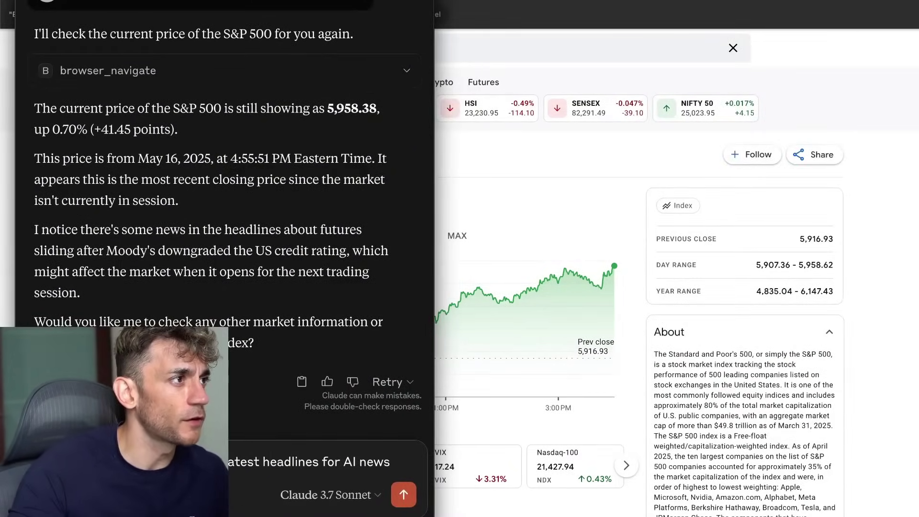
{"action": "mouse_move", "coordinate": [621, 485]}
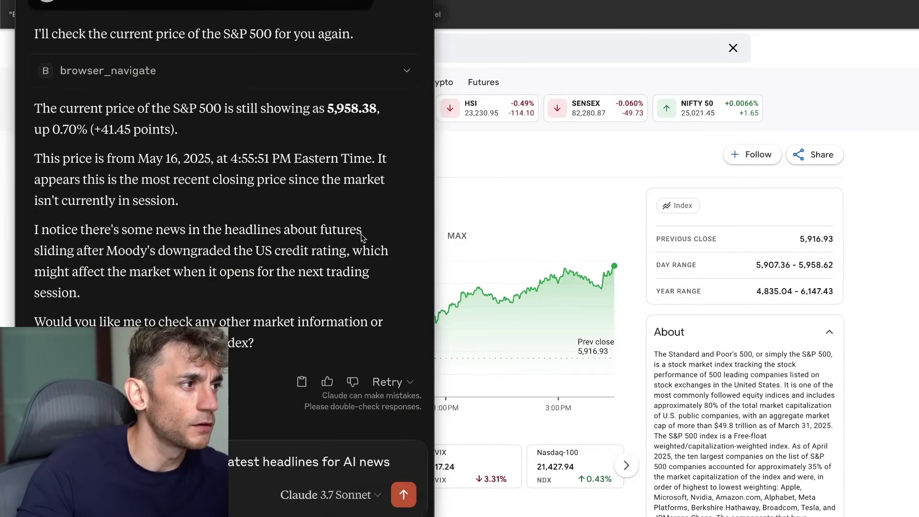
{"action": "left_click", "coordinate": [339, 458]}
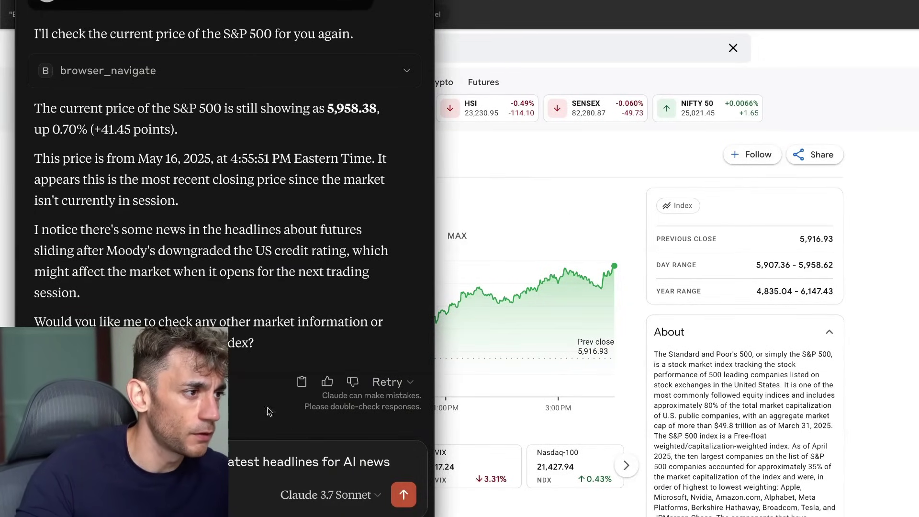
{"action": "left_click", "coordinate": [404, 495]}
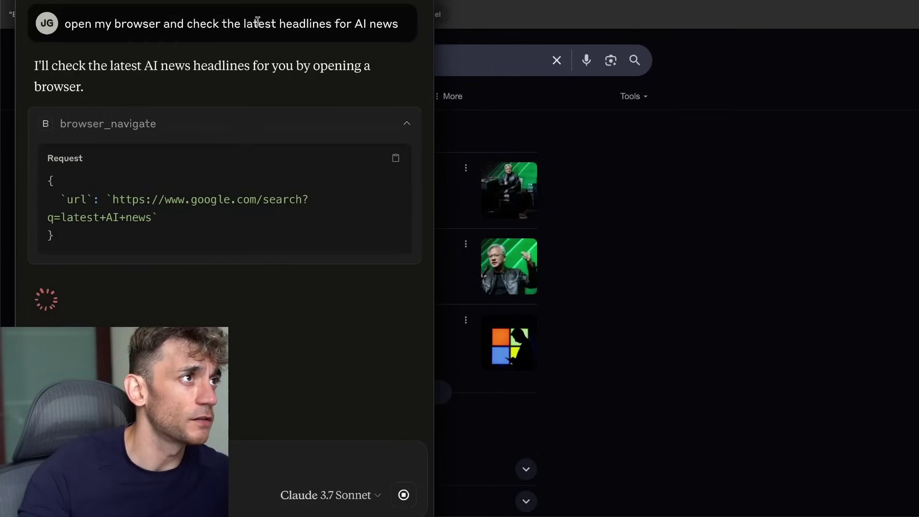
Step: Move the Claude window aside to uncover the browser page and follow Claude's progress on the AI news stories
{"action": "left_click_drag", "start_coordinate": [257, 21], "coordinate": [808, 22]}
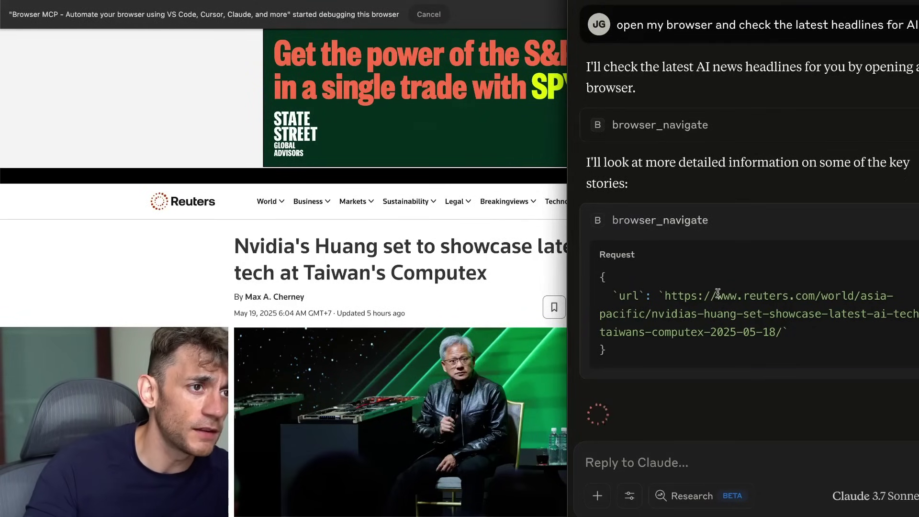
{"action": "scroll", "coordinate": [707, 294], "scroll_direction": "down", "scroll_amount": 1}
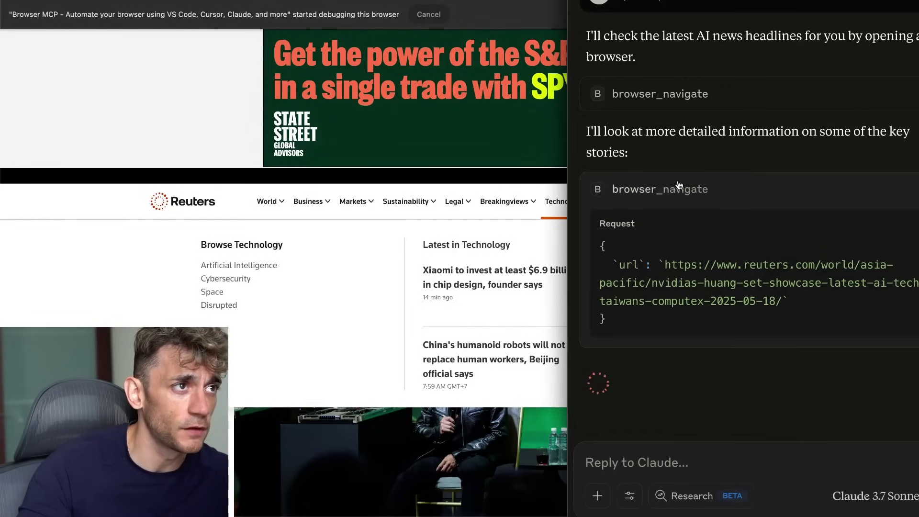
{"action": "scroll", "coordinate": [89, 309], "scroll_direction": "down", "scroll_amount": 5}
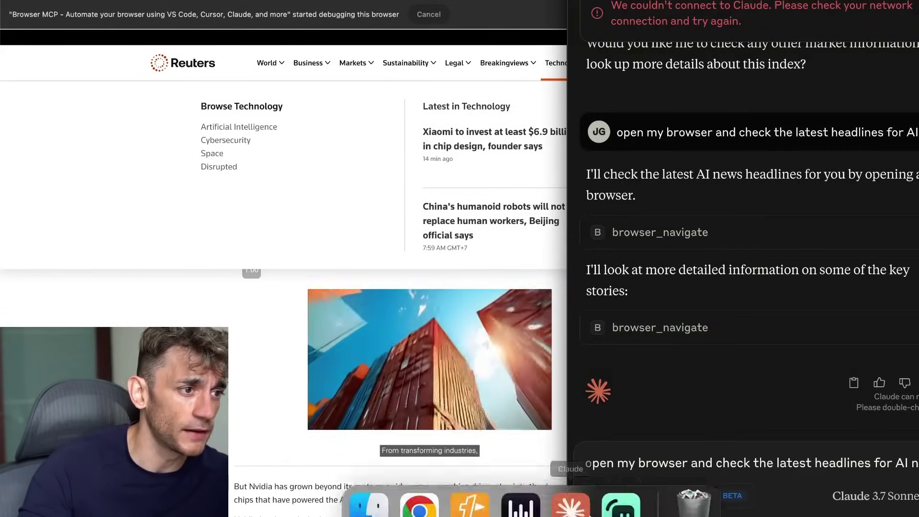
Step: Switch to Chrome, open the "NEW Browser Use AI Agent" lesson and review the Browser MCP server setup documentation
{"action": "left_click", "coordinate": [435, 488]}
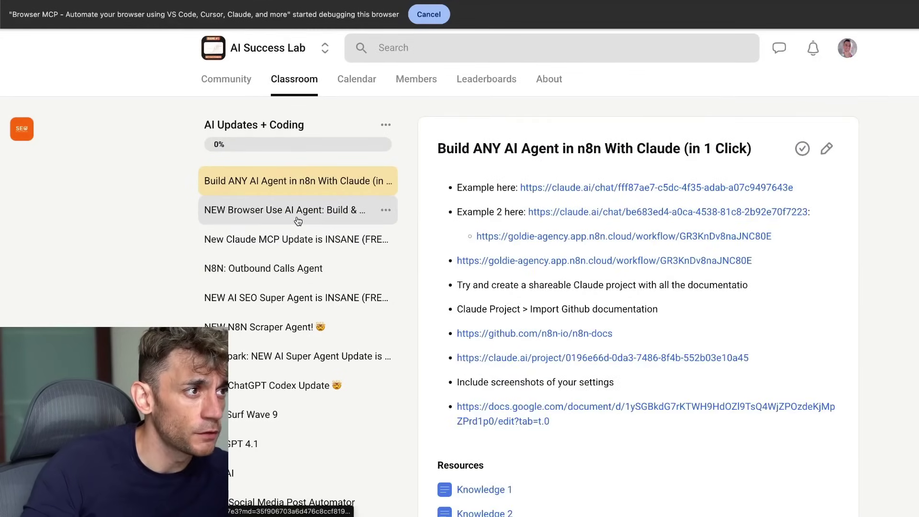
{"action": "left_click", "coordinate": [298, 213]}
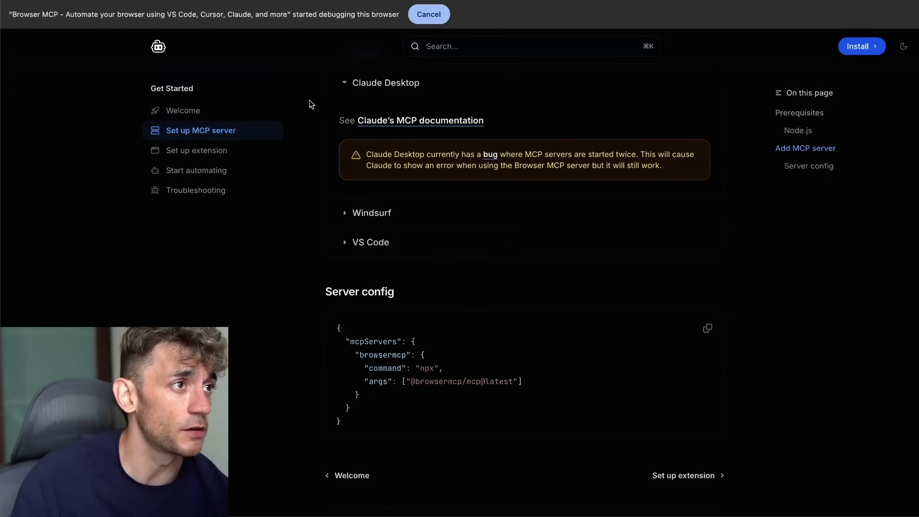
{"action": "scroll", "coordinate": [438, 307], "scroll_direction": "down", "scroll_amount": 3}
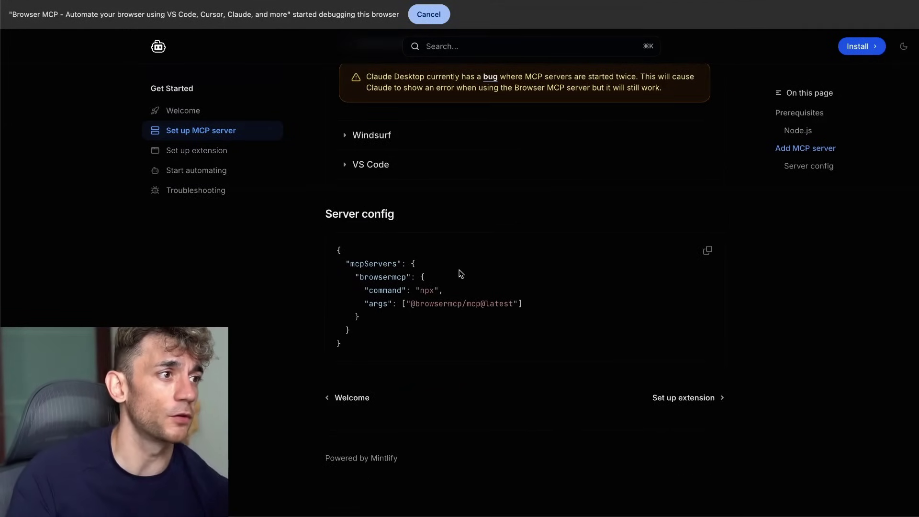
{"action": "scroll", "coordinate": [529, 285], "scroll_direction": "up", "scroll_amount": 7}
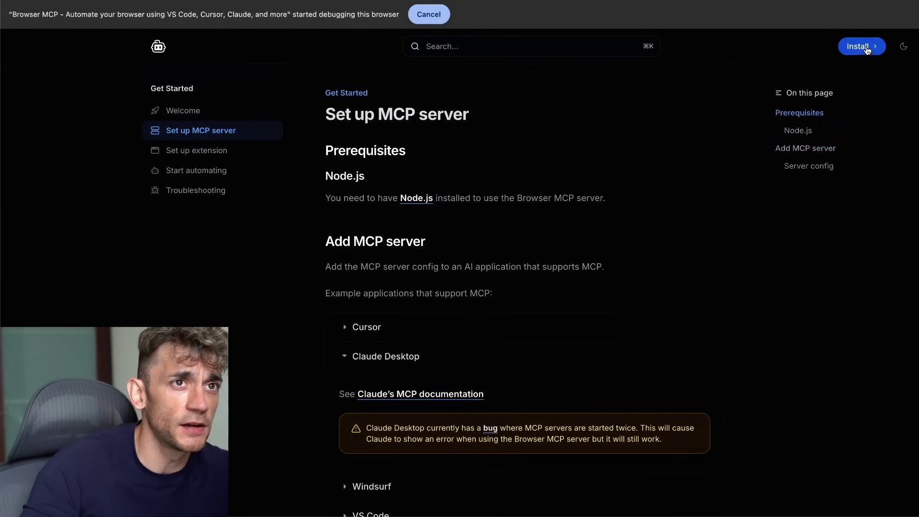
{"action": "scroll", "coordinate": [540, 318], "scroll_direction": "down", "scroll_amount": 7}
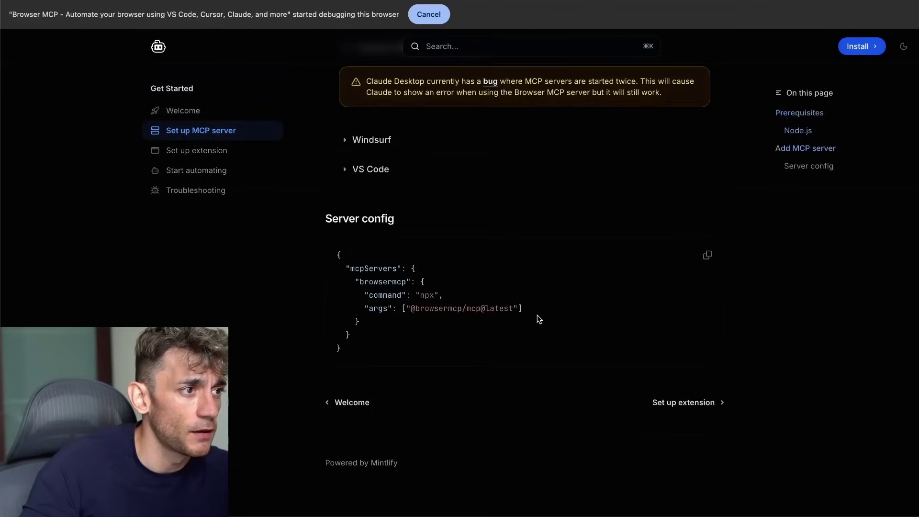
Step: Copy the whole browsermcp JSON block from the Server config section of the setup documentation
{"action": "left_click_drag", "start_coordinate": [338, 247], "coordinate": [408, 337]}
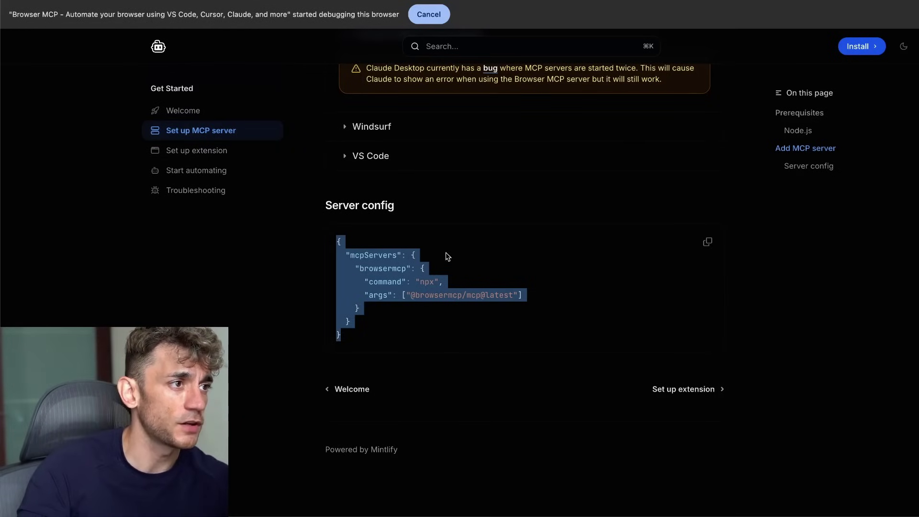
{"action": "left_click", "coordinate": [315, 259]}
{"action": "left_click_drag", "start_coordinate": [332, 238], "coordinate": [376, 325]}
{"action": "key", "text": "ctrl+c"}
Step: Edit the "NEW Browser Use AI Agent" lesson, paste the copied server config below the examples list and save the lesson
{"action": "key", "text": "ctrl+Tab"}
{"action": "left_click", "coordinate": [826, 148]}
{"action": "key", "text": "Return"}
{"action": "key", "text": "Return"}
{"action": "key", "text": "Return"}
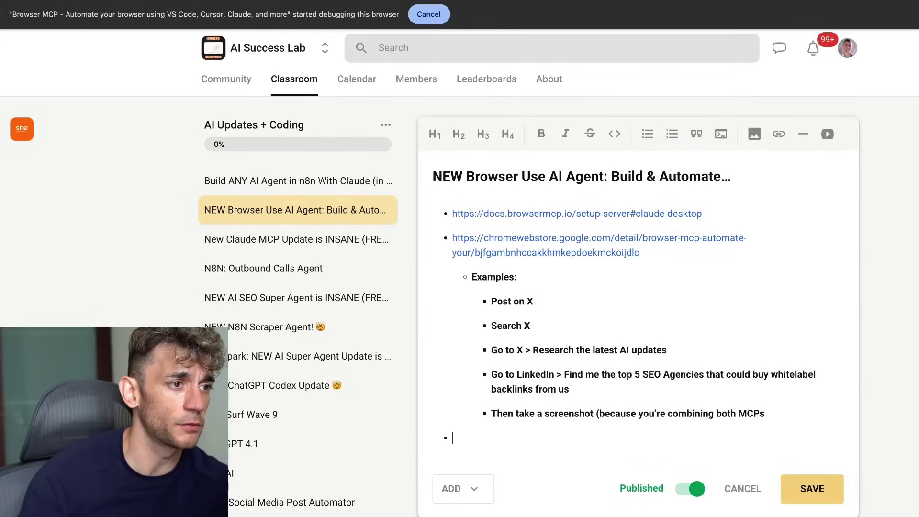
{"action": "key", "text": "Return"}
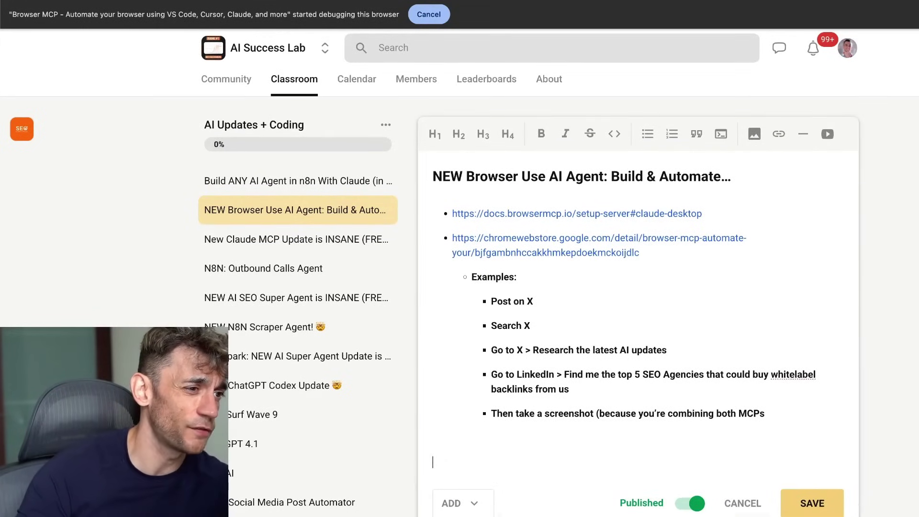
{"action": "key", "text": "ctrl+v"}
{"action": "scroll", "coordinate": [648, 312], "scroll_direction": "down", "scroll_amount": 1}
{"action": "left_click", "coordinate": [615, 85]}
{"action": "left_click", "coordinate": [769, 294]}
{"action": "scroll", "coordinate": [504, 287], "scroll_direction": "down", "scroll_amount": 2}
{"action": "scroll", "coordinate": [503, 287], "scroll_direction": "down", "scroll_amount": 1}
{"action": "left_click", "coordinate": [835, 479]}
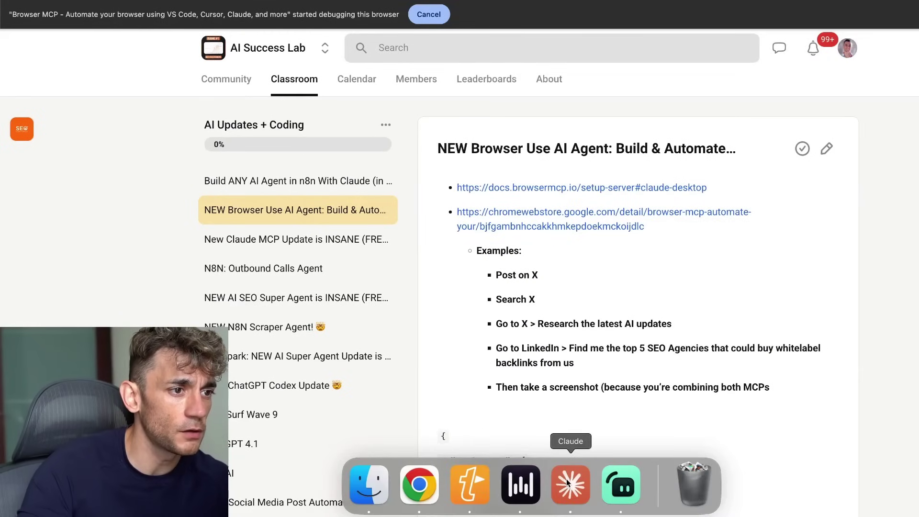
Step: Switch to Claude, close the mcp.log window and maximize the Claude window
{"action": "left_click", "coordinate": [570, 483]}
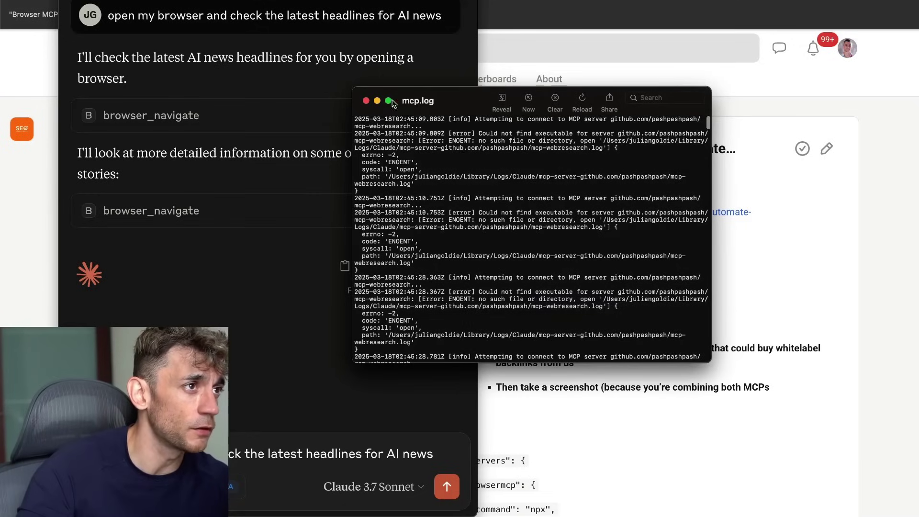
{"action": "left_click", "coordinate": [366, 100]}
{"action": "key", "text": "ctrl+alt+Return"}
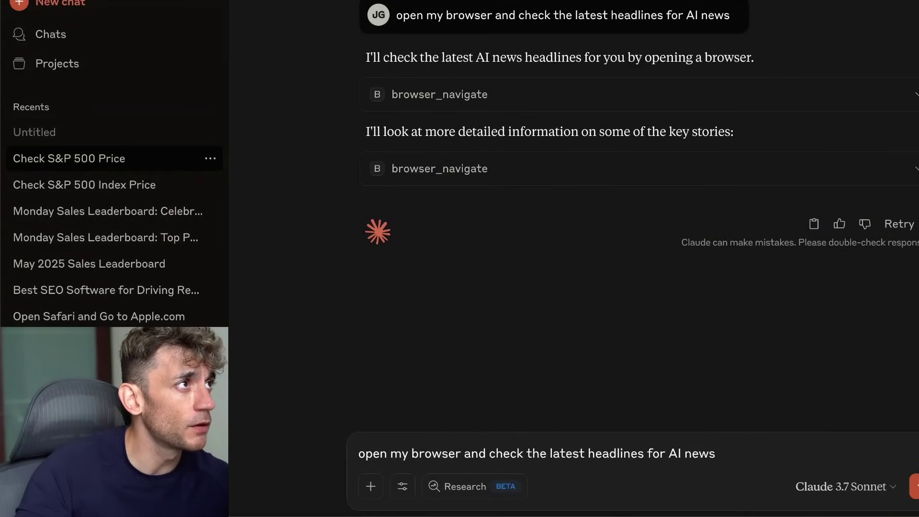
{"action": "left_click", "coordinate": [36, 0]}
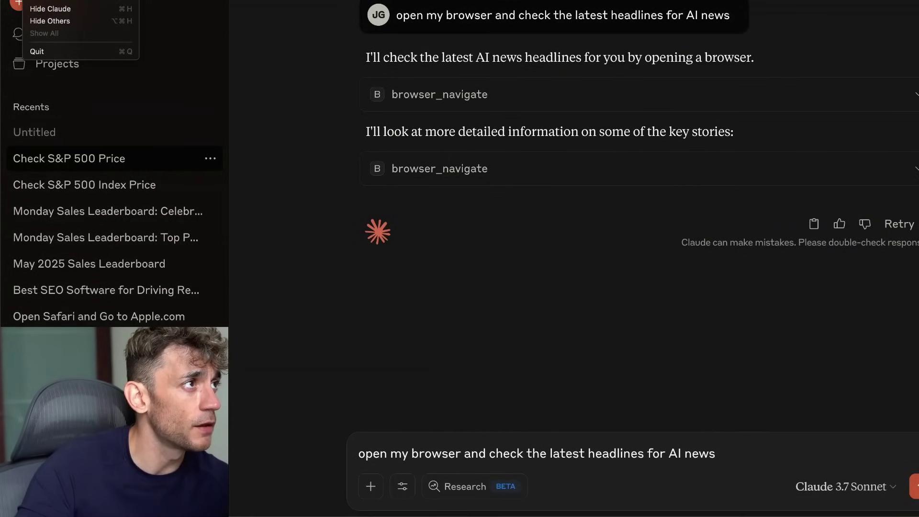
{"action": "key", "text": "Escape"}
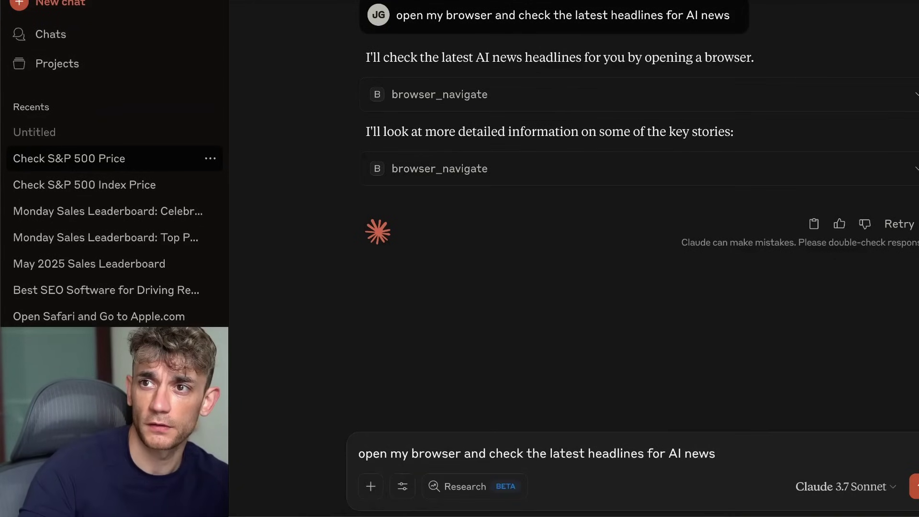
Step: Open Claude's developer settings, reveal claude_desktop_config.json through its config editing option, and open the file in TextEdit in full view
{"action": "key", "text": "super+comma"}
{"action": "left_click", "coordinate": [217, 168]}
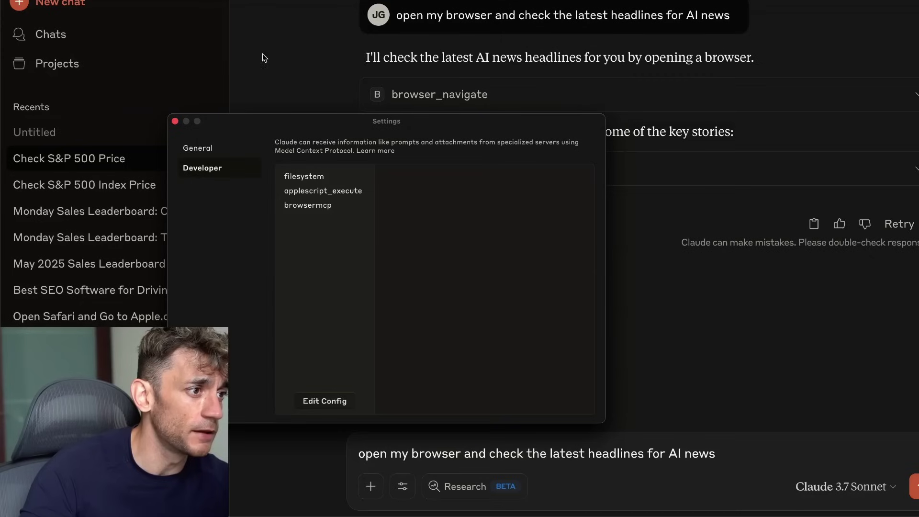
{"action": "left_click", "coordinate": [332, 405]}
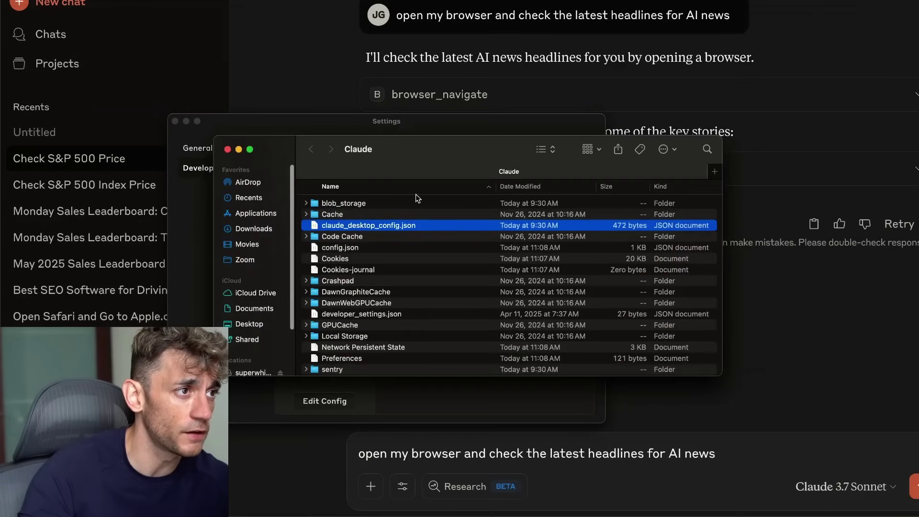
{"action": "right_click", "coordinate": [403, 227]}
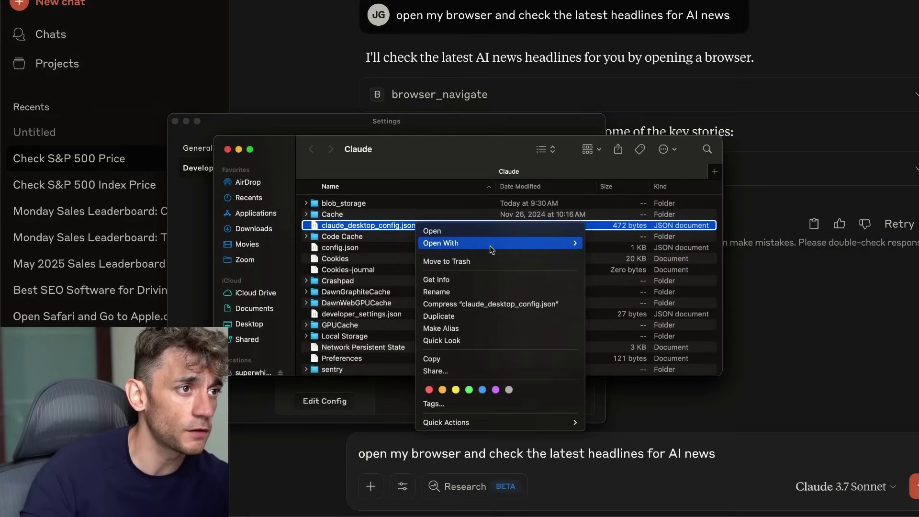
{"action": "mouse_move", "coordinate": [493, 244]}
{"action": "left_click", "coordinate": [619, 346]}
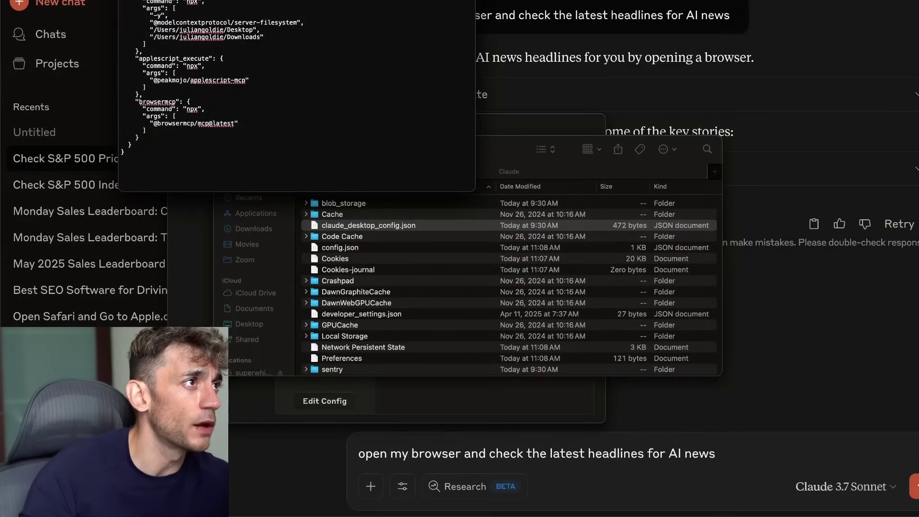
{"action": "left_click_drag", "start_coordinate": [320, 0], "coordinate": [478, 123]}
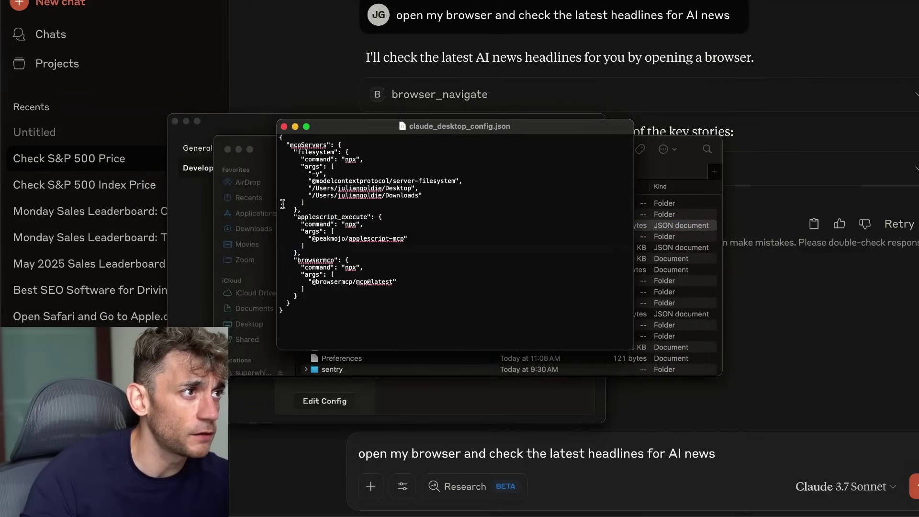
Step: Go over the browsermcp and applescript_execute entries in claude_desktop_config.json and copy the file's entire contents
{"action": "left_click_drag", "start_coordinate": [315, 323], "coordinate": [283, 260]}
{"action": "left_click", "coordinate": [320, 259]}
{"action": "left_click_drag", "start_coordinate": [381, 252], "coordinate": [290, 210]}
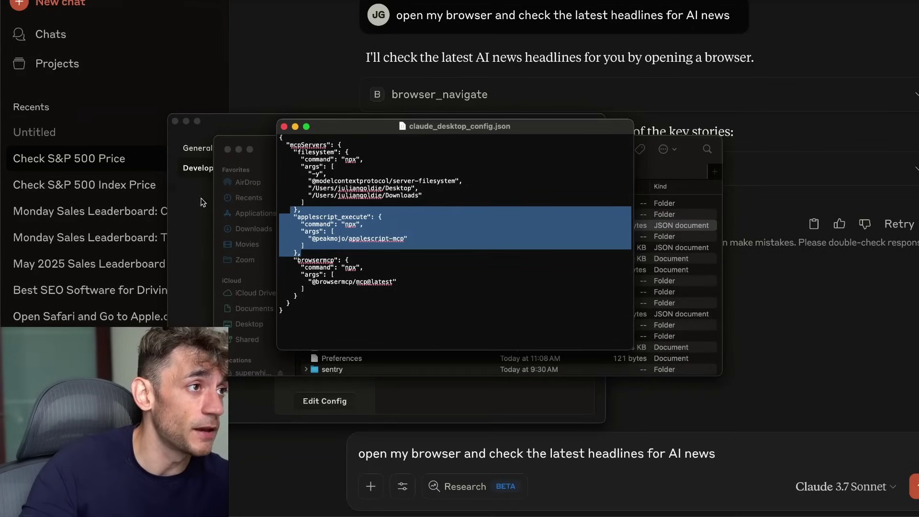
{"action": "left_click", "coordinate": [387, 228]}
{"action": "key", "text": "super+a"}
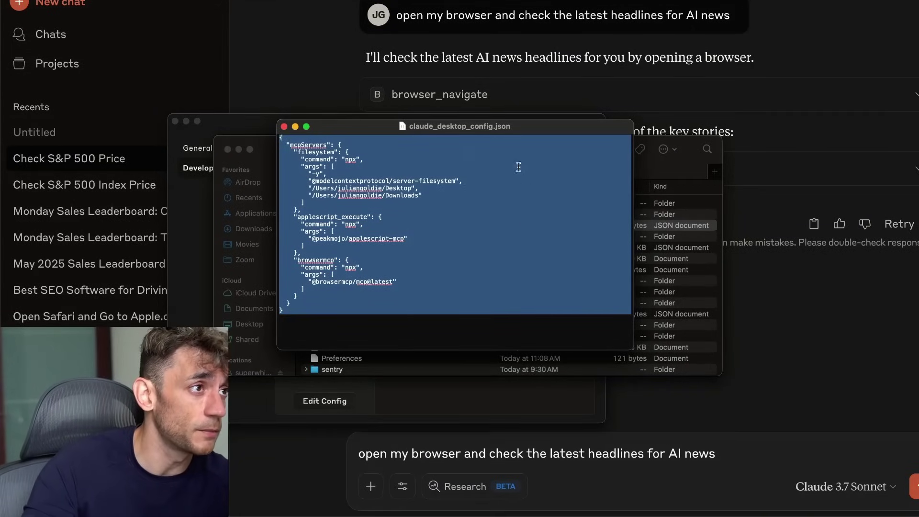
Step: Switch to Chrome, edit the "NEW Browser Use AI Agent" lesson and paste the copied full config below the existing browsermcp block
{"action": "left_click", "coordinate": [394, 495]}
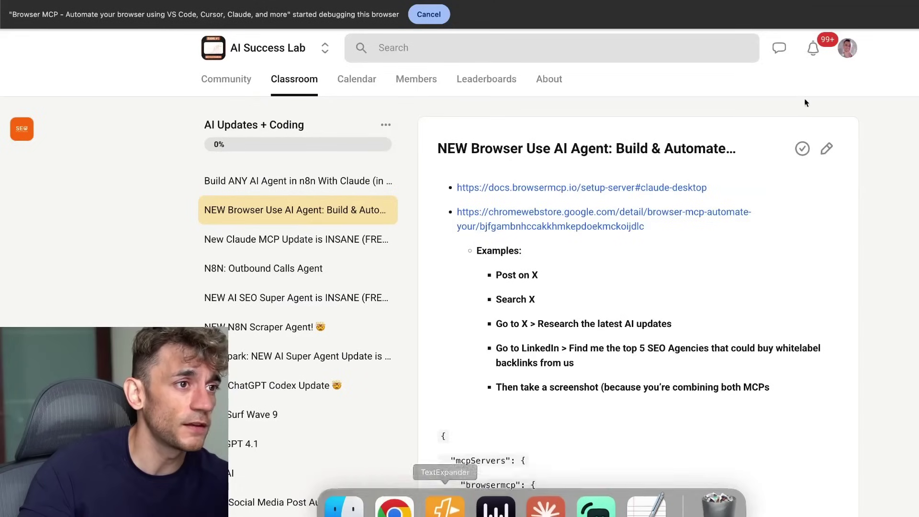
{"action": "left_click", "coordinate": [826, 148]}
{"action": "left_click", "coordinate": [565, 324]}
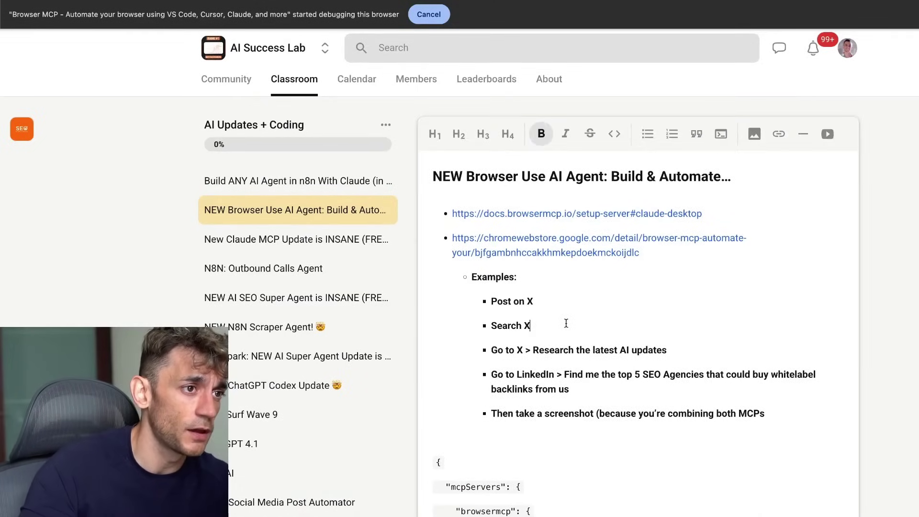
{"action": "key", "text": "super+Down"}
{"action": "key", "text": "Return"}
{"action": "key", "text": "Return"}
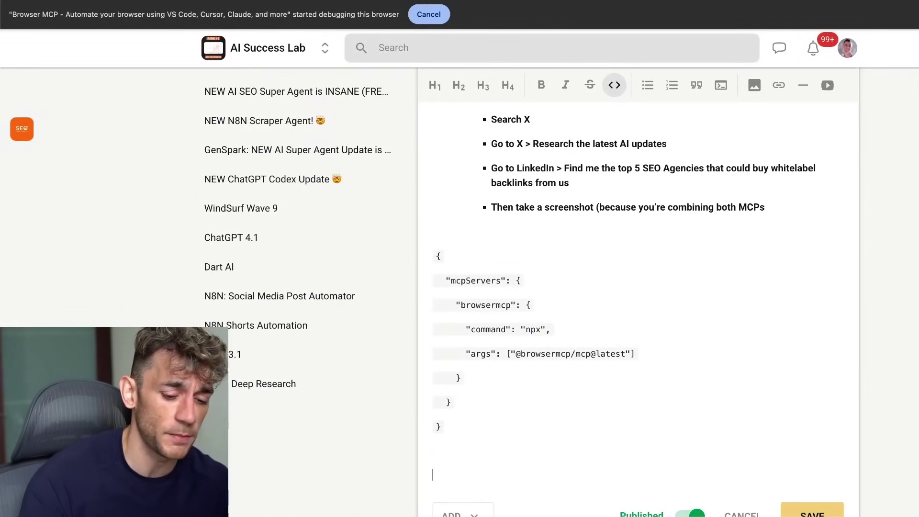
{"action": "key", "text": "super+v"}
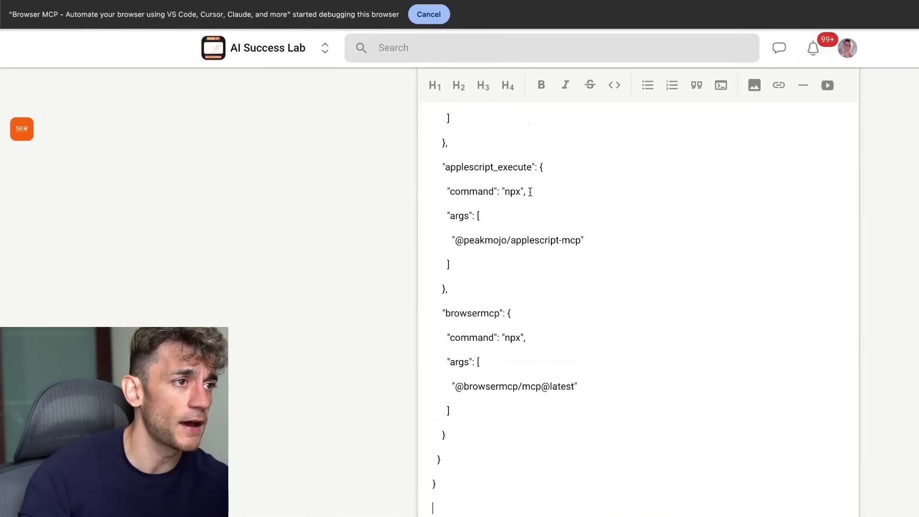
Step: Insert the H1 heading "FULL MCP SETUP:" directly above the pasted full config, with a blank line before it
{"action": "scroll", "coordinate": [610, 235], "scroll_direction": "up", "scroll_amount": 10}
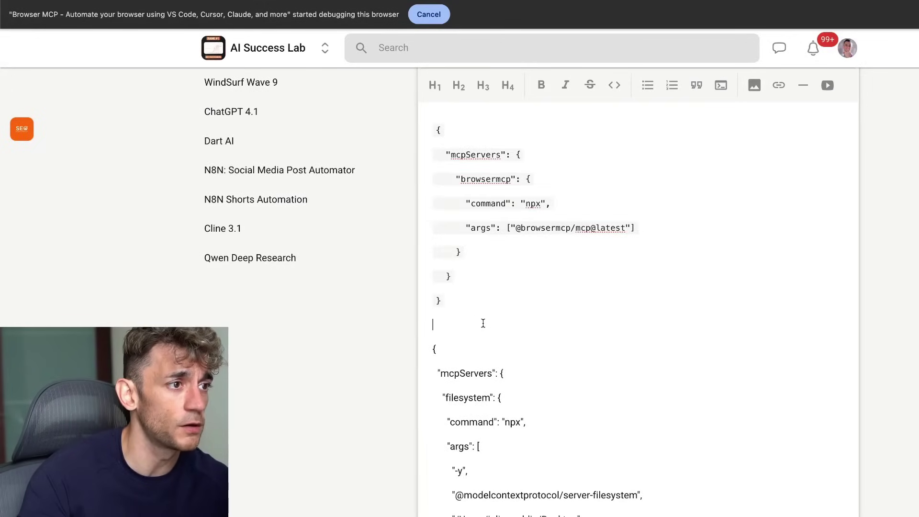
{"action": "key", "text": "Return"}
{"action": "left_click", "coordinate": [435, 85]}
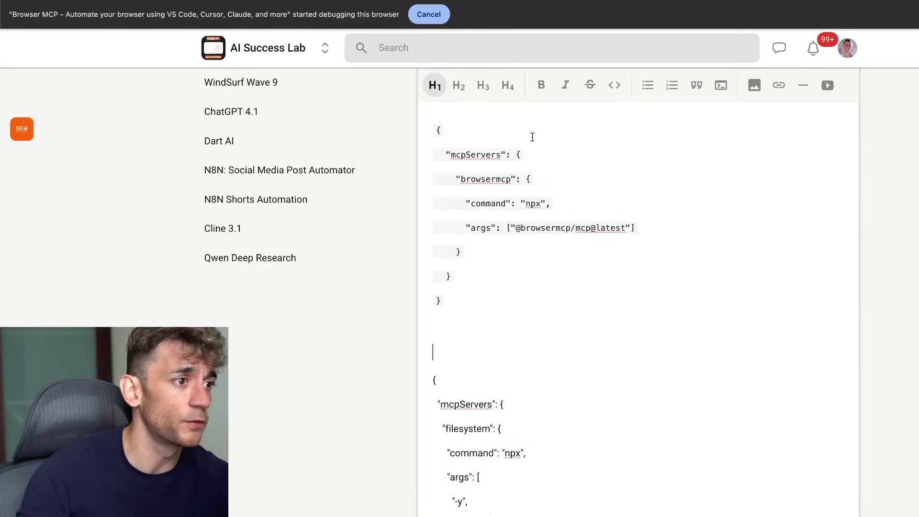
{"action": "type", "text": "FULL MCP SETUP"}
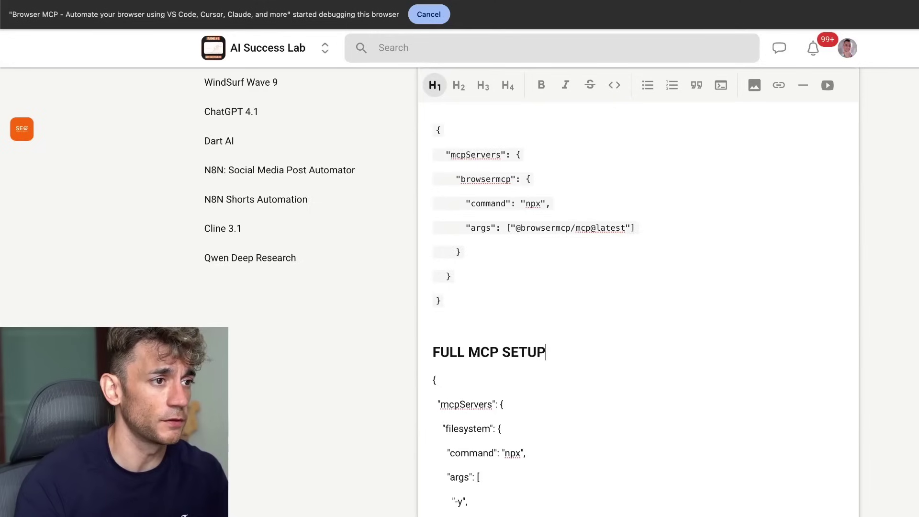
{"action": "type", "text": ":"}
Step: Format the whole pasted config under the "FULL MCP SETUP:" heading as inline code and save the lesson
{"action": "key", "text": "Down"}
{"action": "key", "text": "Down"}
{"action": "key", "text": "Home"}
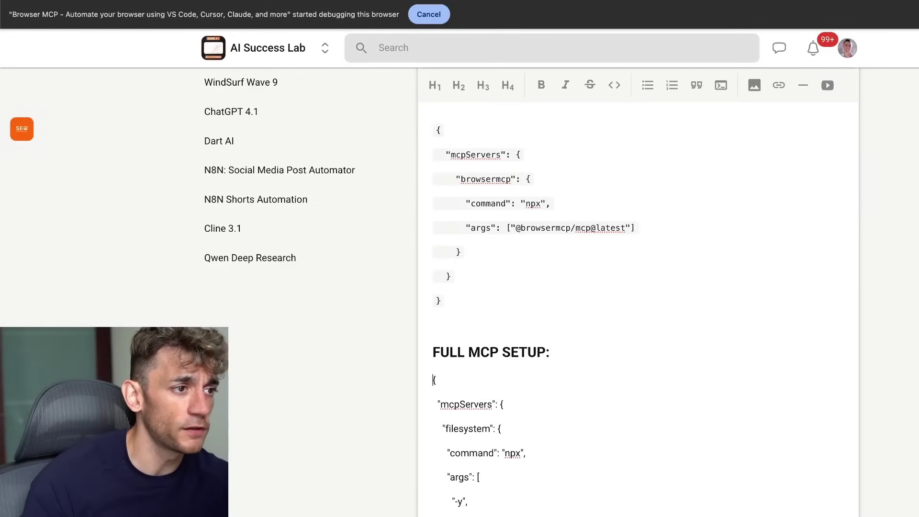
{"action": "key", "text": "super+shift+Down"}
{"action": "left_click", "coordinate": [614, 85]}
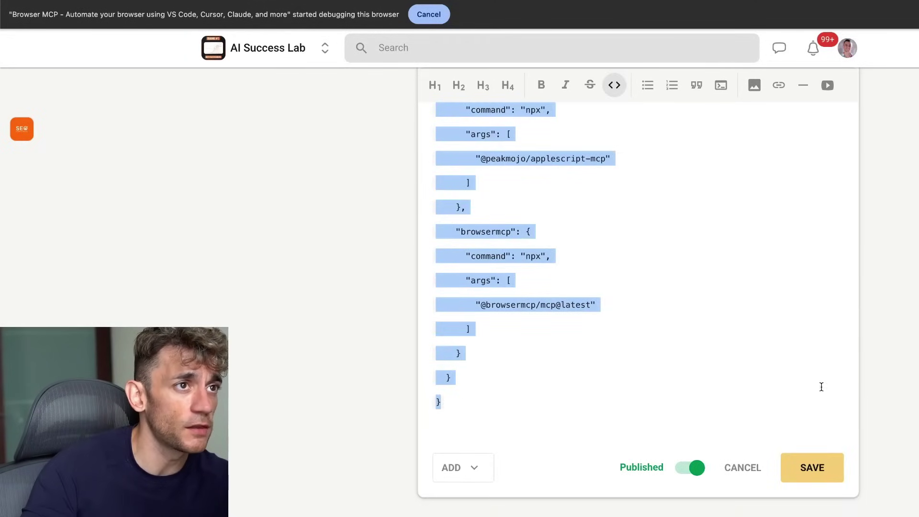
{"action": "left_click", "coordinate": [822, 469]}
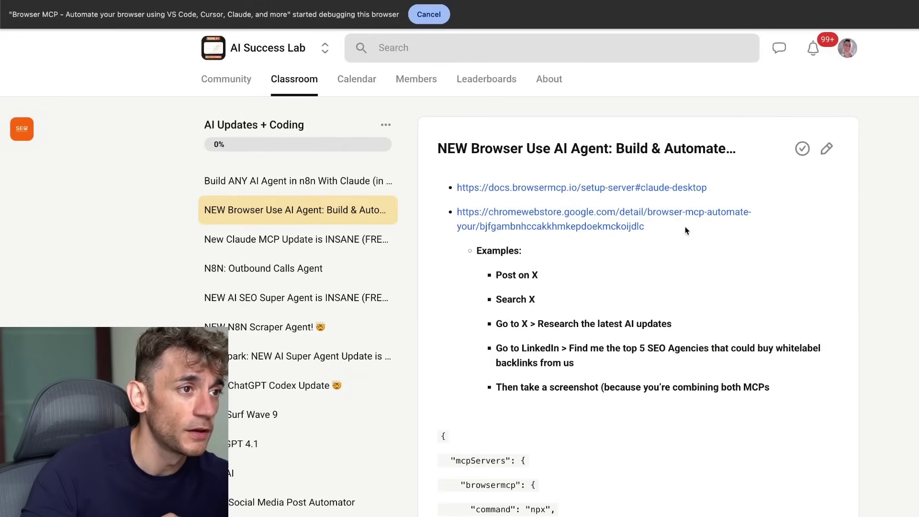
Step: Return to claude_desktop_config.json in TextEdit to review its server entries, and close both TextEdit and Claude's settings window
{"action": "left_click", "coordinate": [532, 492]}
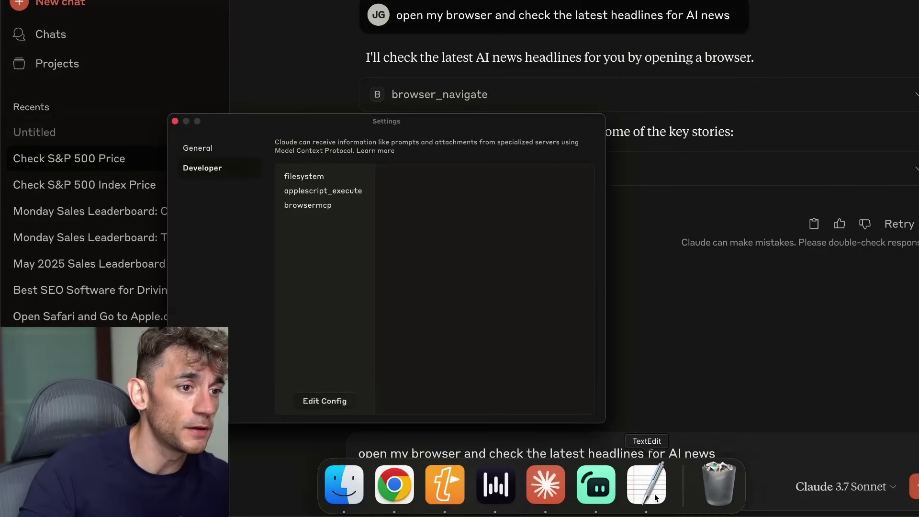
{"action": "left_click", "coordinate": [654, 498]}
{"action": "left_click", "coordinate": [76, 1]}
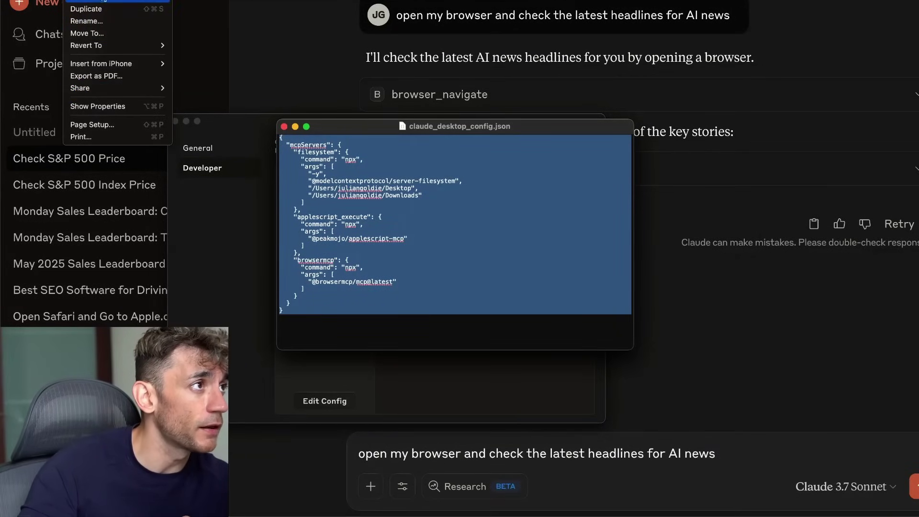
{"action": "left_click", "coordinate": [576, 322]}
{"action": "left_click", "coordinate": [394, 181]}
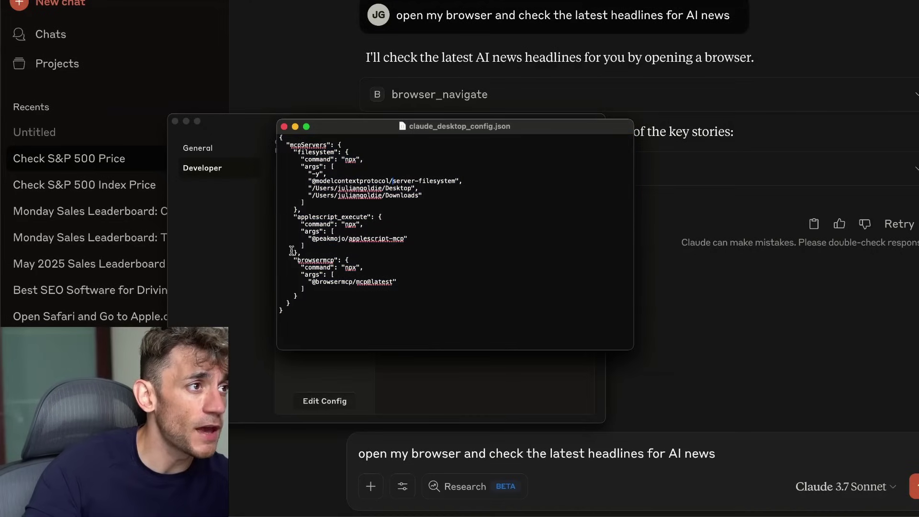
{"action": "left_click_drag", "start_coordinate": [348, 261], "coordinate": [364, 177]}
{"action": "left_click", "coordinate": [382, 295]}
{"action": "key", "text": "super+q"}
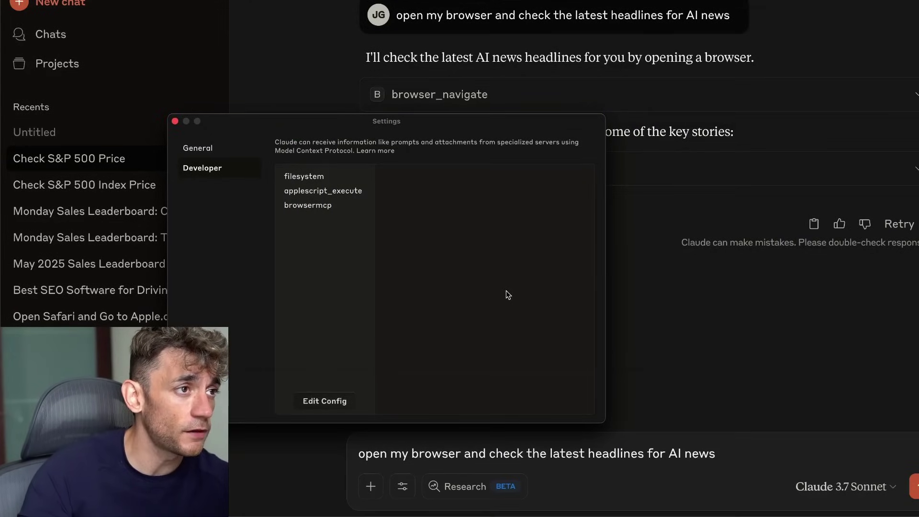
{"action": "key", "text": "super+w"}
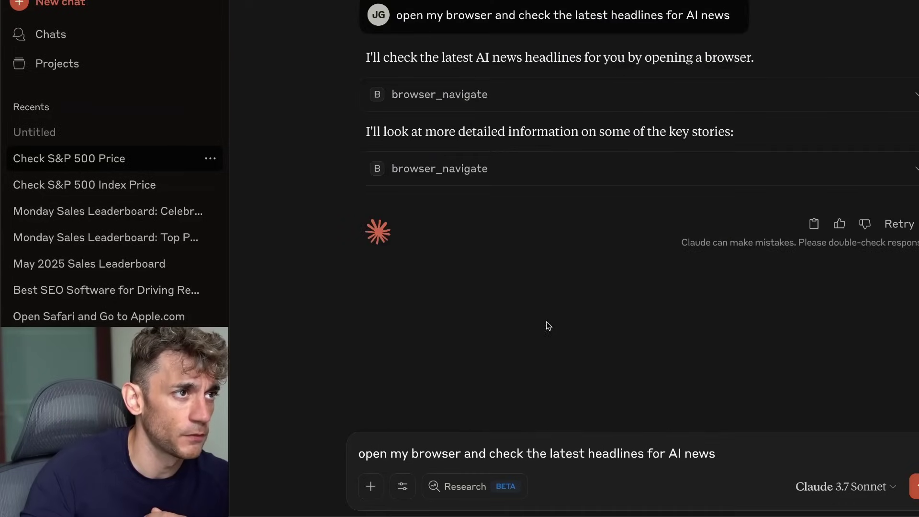
Step: Replace the drafted AI news prompt in the Claude chat with "what's my battery %?" and send it
{"action": "mouse_move", "coordinate": [392, 515]}
{"action": "triple_click", "coordinate": [579, 453]}
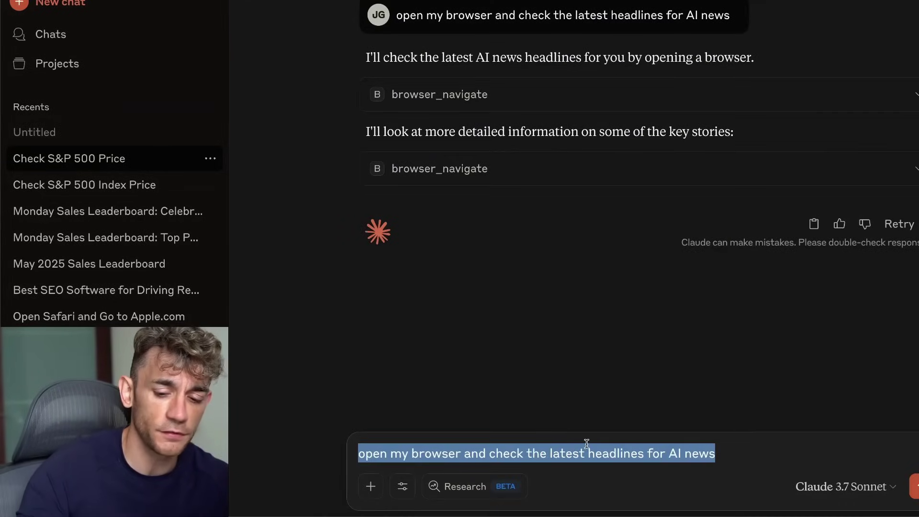
{"action": "key", "text": "BackSpace"}
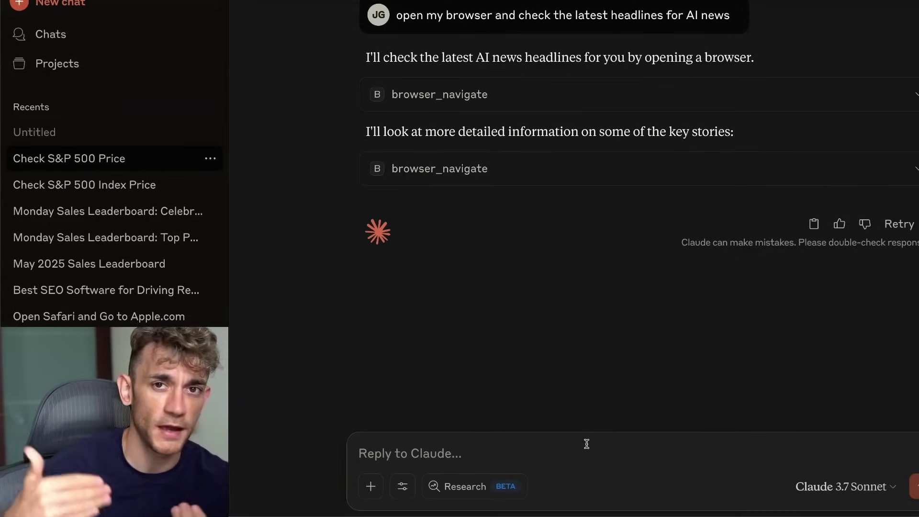
{"action": "mouse_move", "coordinate": [582, 515]}
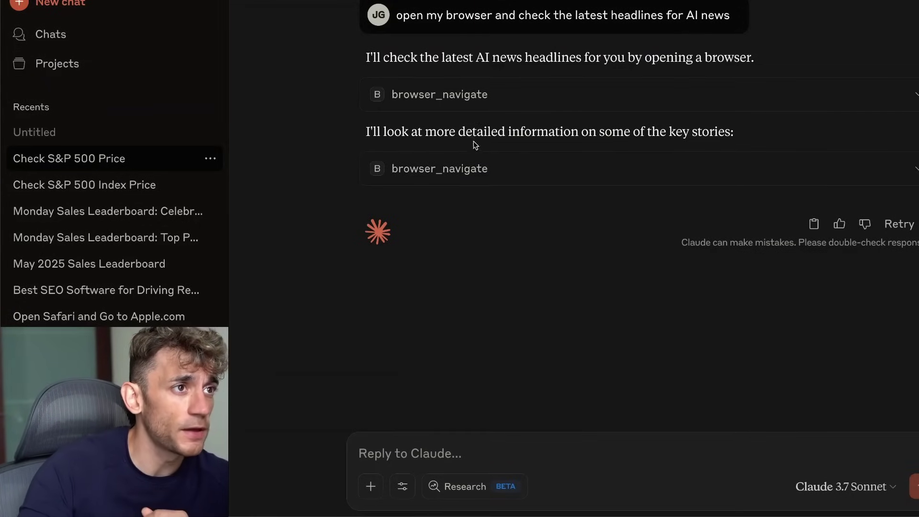
{"action": "type", "text": "wh"}
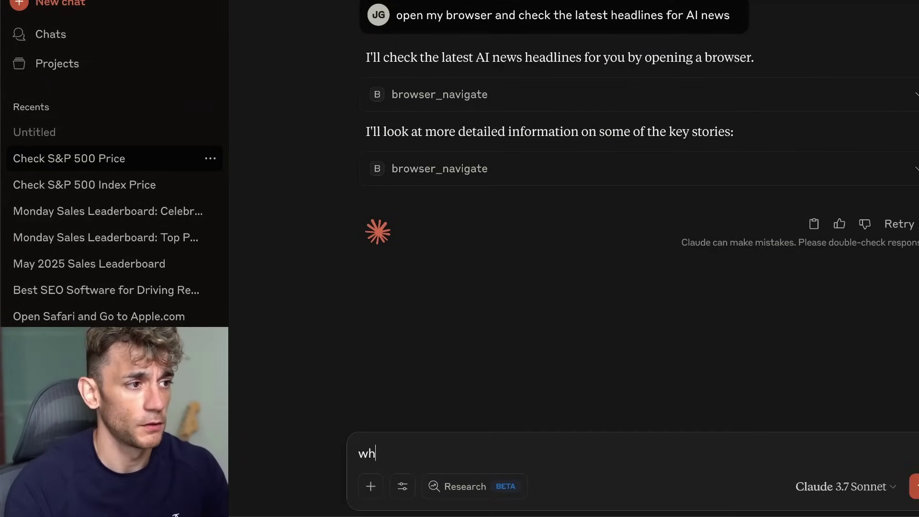
{"action": "type", "text": "at's my battery %?"}
{"action": "key", "text": "Return"}
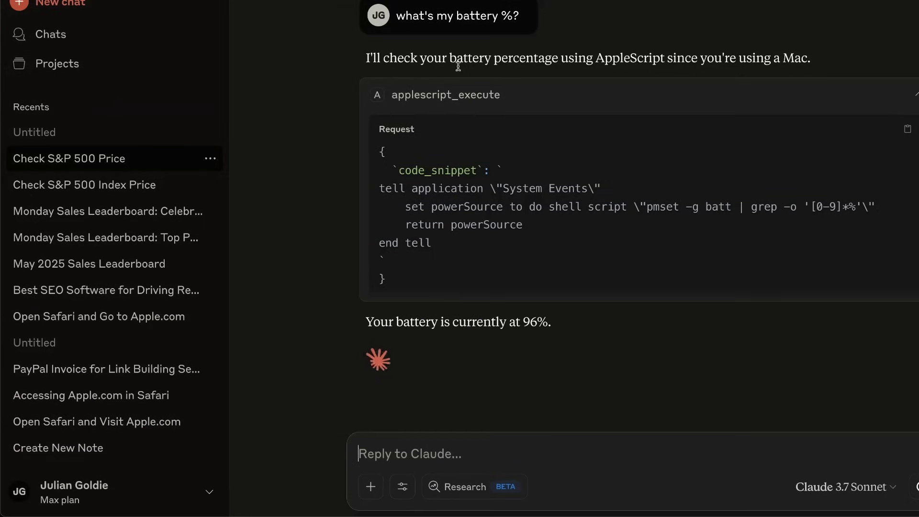
Step: Examine the applescript_execute call and Claude's reply to the battery question
{"action": "left_click", "coordinate": [474, 92]}
{"action": "triple_click", "coordinate": [465, 317]}
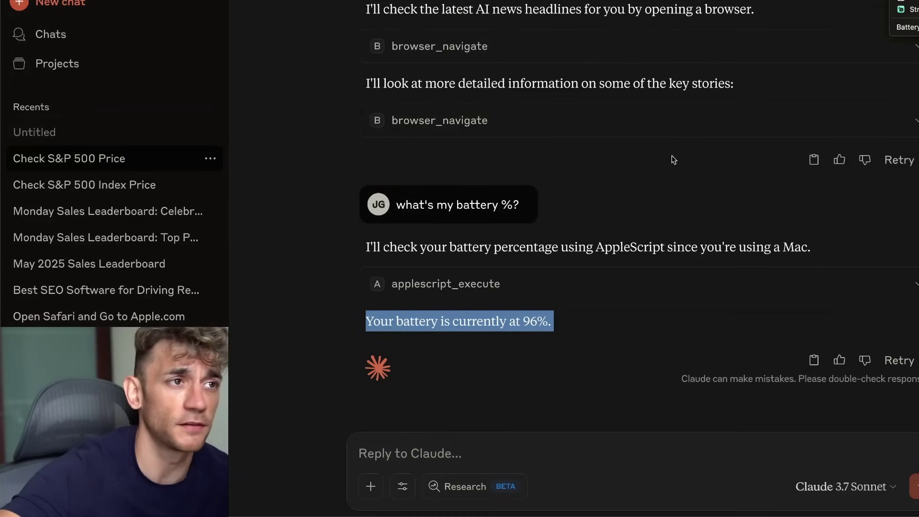
{"action": "left_click", "coordinate": [617, 202]}
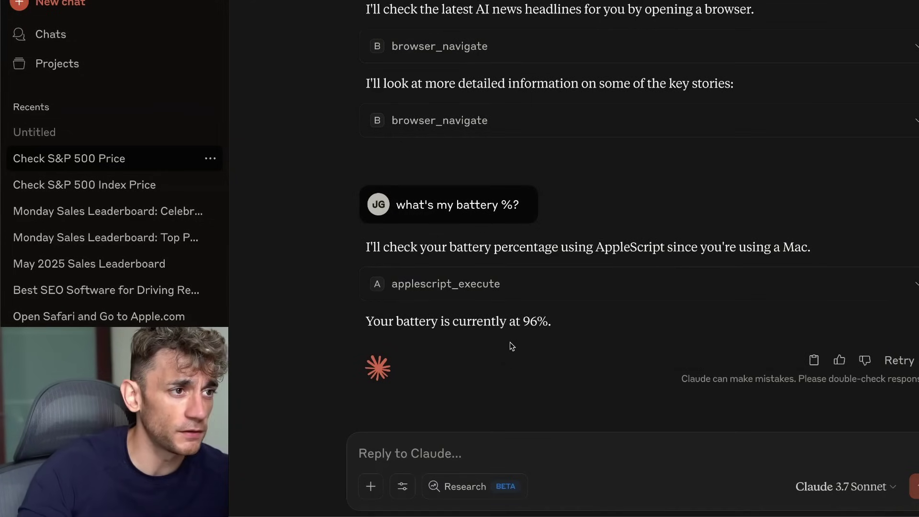
{"action": "left_click_drag", "start_coordinate": [361, 235], "coordinate": [602, 338]}
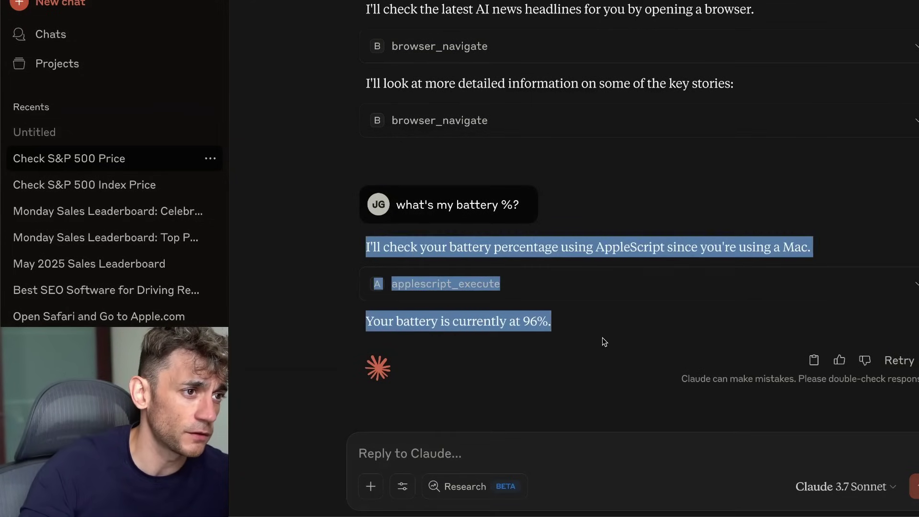
{"action": "left_click", "coordinate": [527, 284]}
{"action": "left_click", "coordinate": [525, 285]}
{"action": "left_click", "coordinate": [523, 251]}
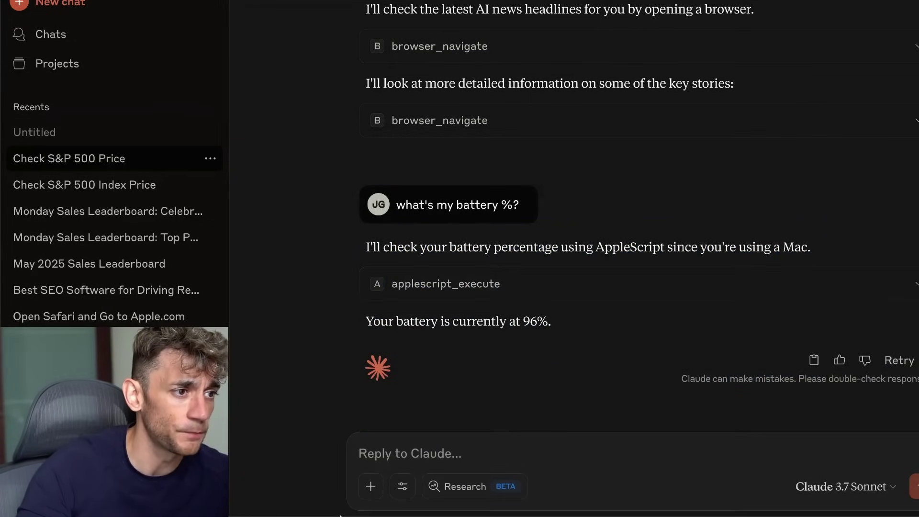
Step: Switch to Chrome, open the "New Claude MCP Update is INSANE (FREE)!" lesson and look through it down to its Example Prompts list
{"action": "mouse_move", "coordinate": [341, 515]}
{"action": "left_click", "coordinate": [407, 478]}
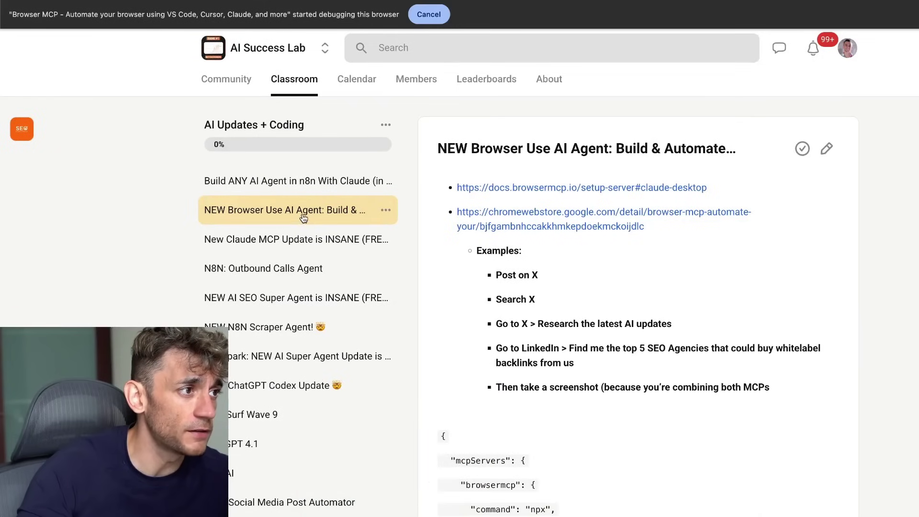
{"action": "left_click", "coordinate": [295, 251]}
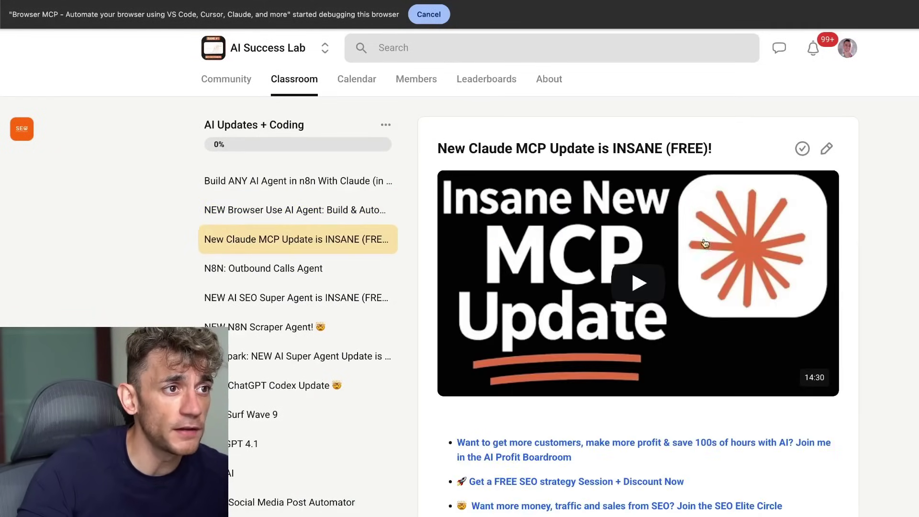
{"action": "scroll", "coordinate": [726, 228], "scroll_direction": "down", "scroll_amount": 3}
{"action": "scroll", "coordinate": [726, 229], "scroll_direction": "down", "scroll_amount": 15}
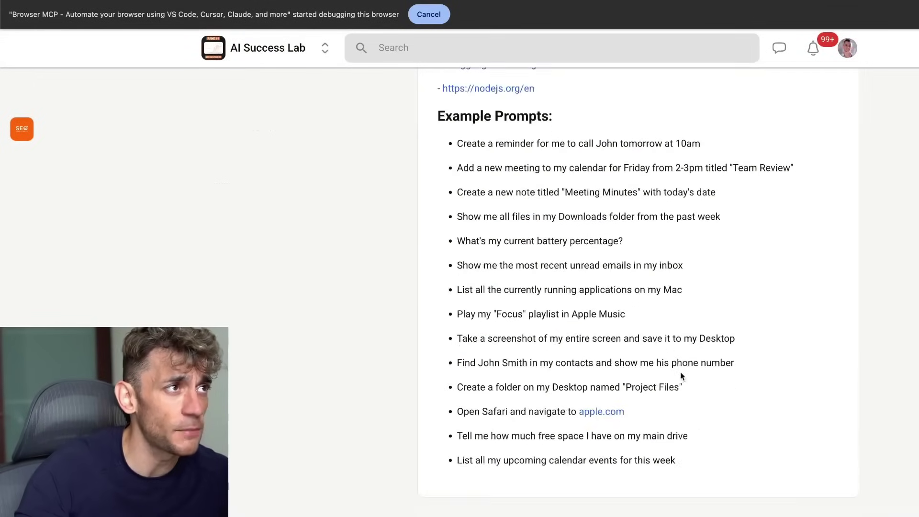
{"action": "scroll", "coordinate": [679, 372], "scroll_direction": "up", "scroll_amount": 20}
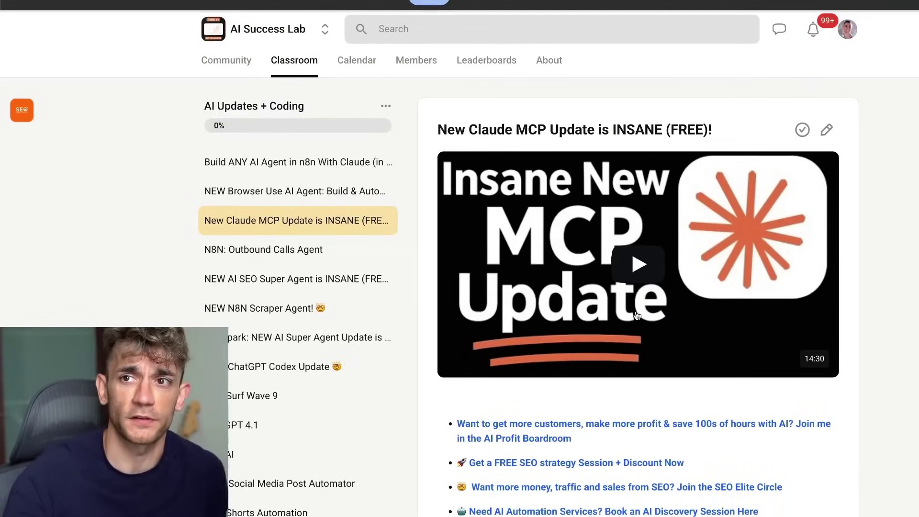
Step: Open the "NEW Browser Use AI Agent: Build & Automate…" lesson and narrow the Claude window so it sits beside the browser
{"action": "mouse_move", "coordinate": [507, 473]}
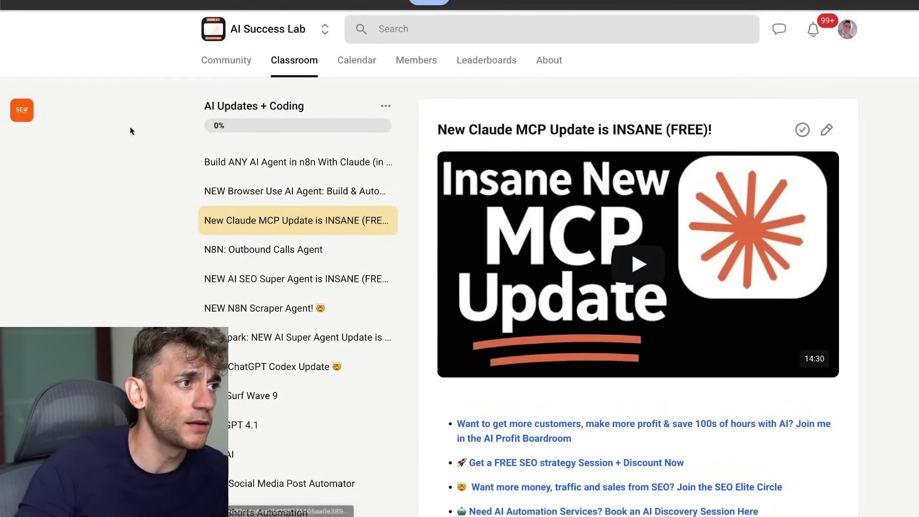
{"action": "left_click", "coordinate": [303, 195]}
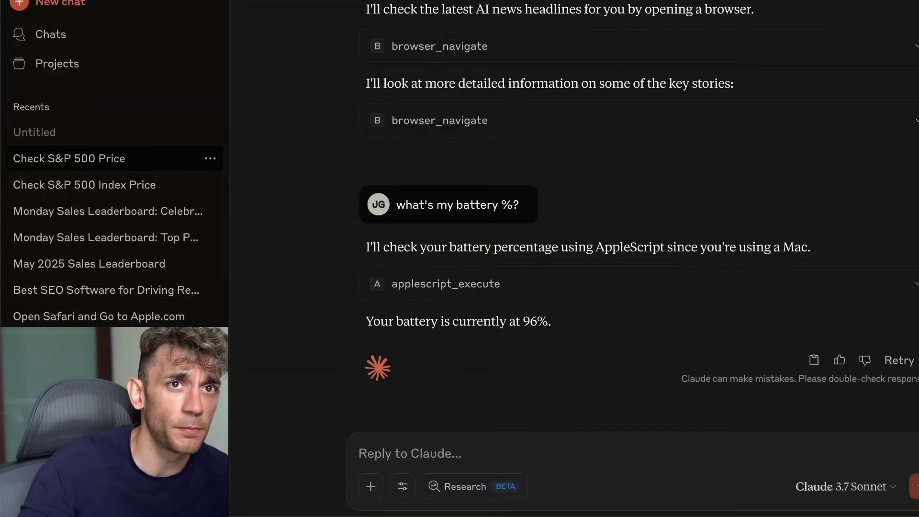
{"action": "left_click_drag", "start_coordinate": [917, 195], "coordinate": [451, 207]}
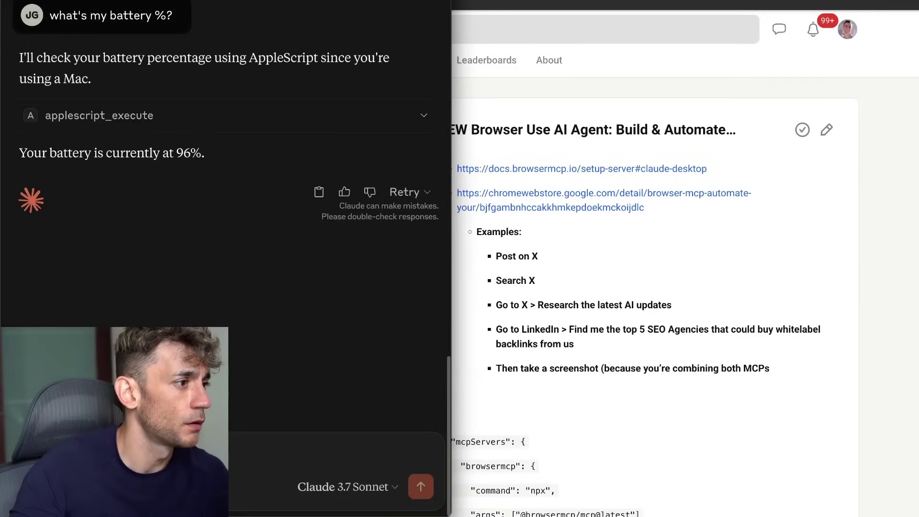
Step: Send Claude the prompt "open my browser and post a cheeky tweet on twitter about AI"
{"action": "type", "text": "what's the price of s and p 500"}
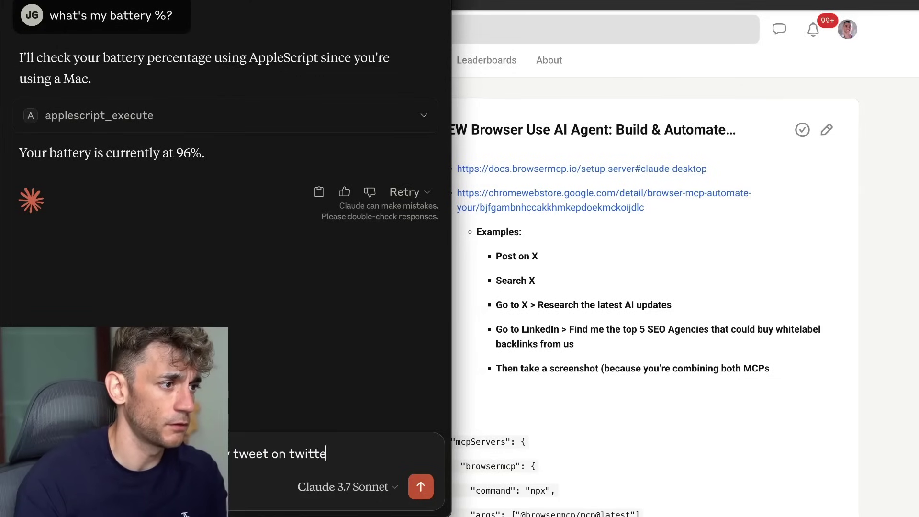
{"action": "type", "text": "r about AI"}
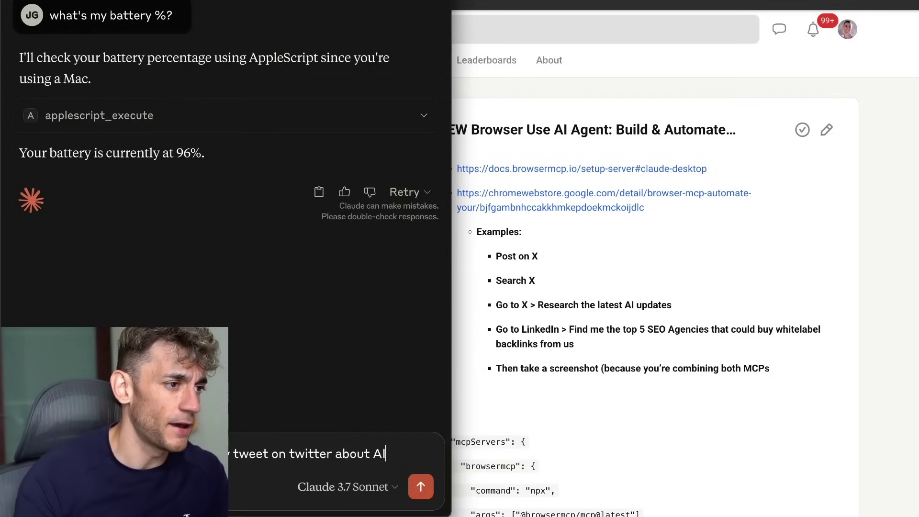
{"action": "key", "text": "super+a"}
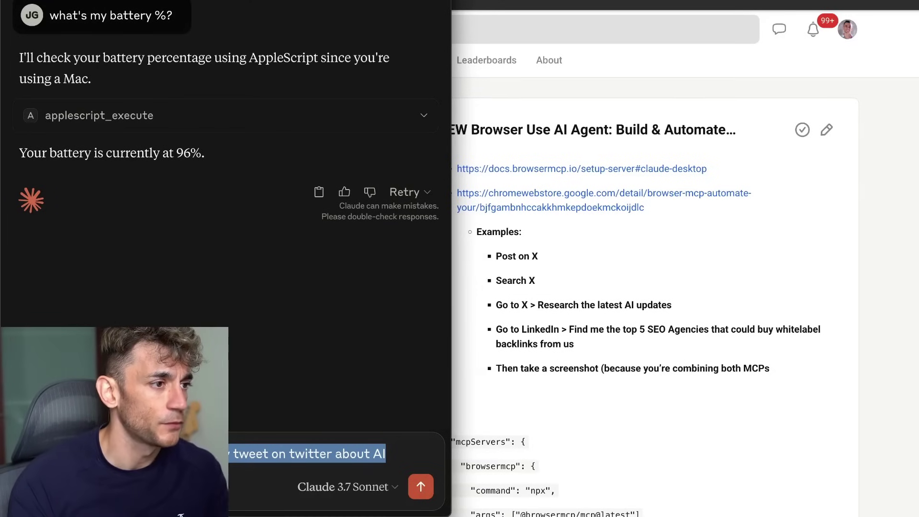
{"action": "key", "text": "BackSpace"}
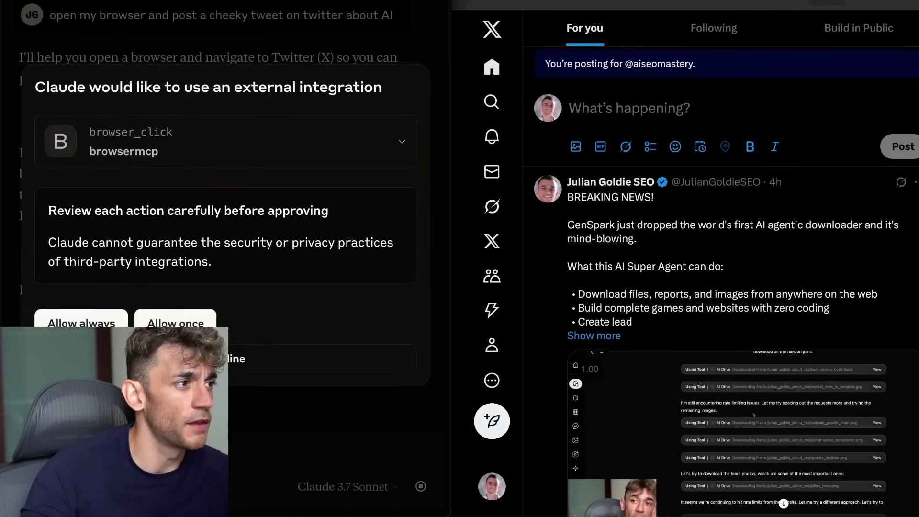
Step: Review the browsermcp permission notice and always allow its browser_click and browser_type actions
{"action": "double_click", "coordinate": [314, 84]}
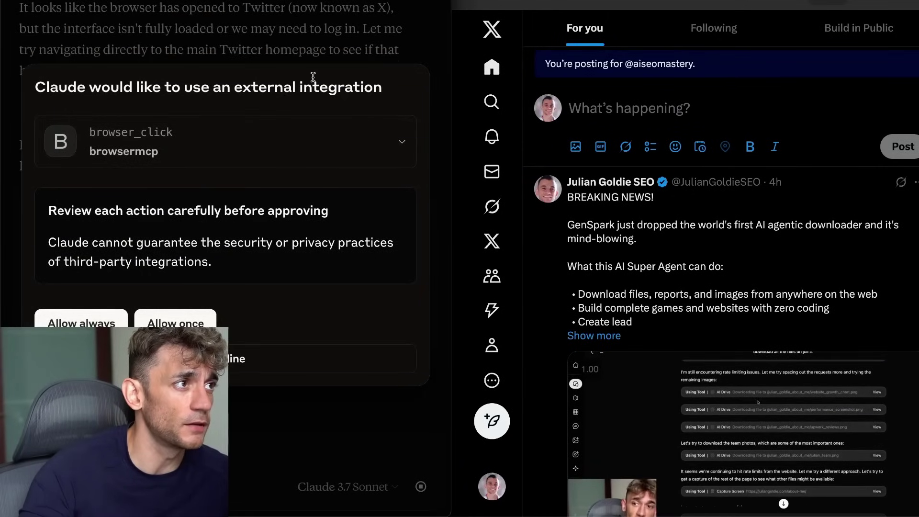
{"action": "triple_click", "coordinate": [314, 84]}
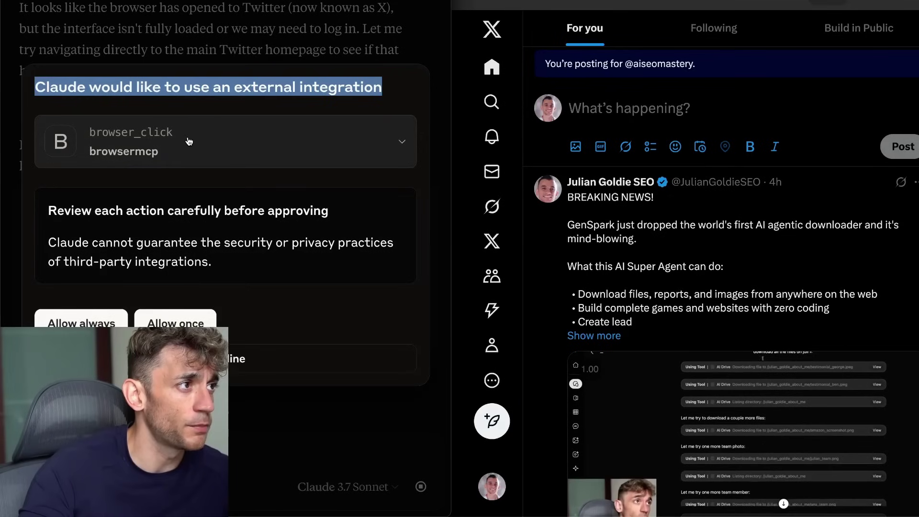
{"action": "left_click_drag", "start_coordinate": [49, 211], "coordinate": [305, 217]}
{"action": "left_click", "coordinate": [337, 223]}
{"action": "left_click_drag", "start_coordinate": [42, 245], "coordinate": [242, 269]}
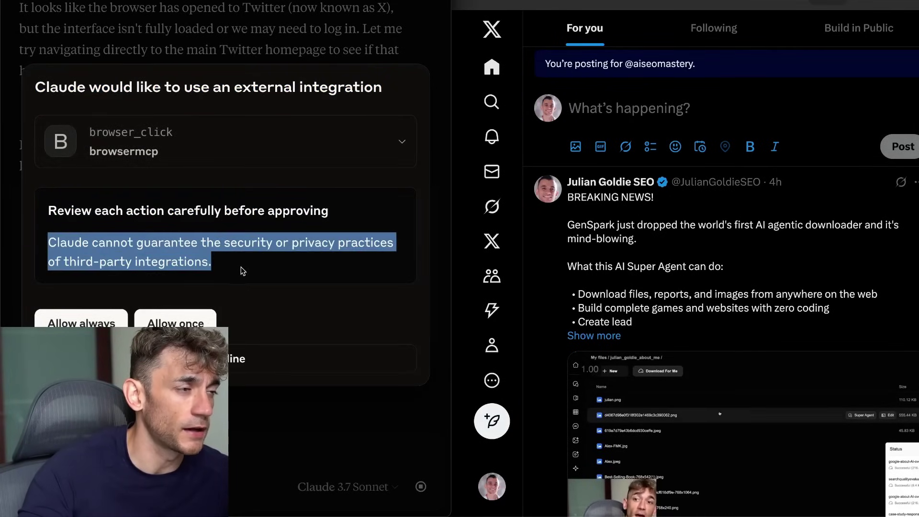
{"action": "left_click", "coordinate": [93, 319]}
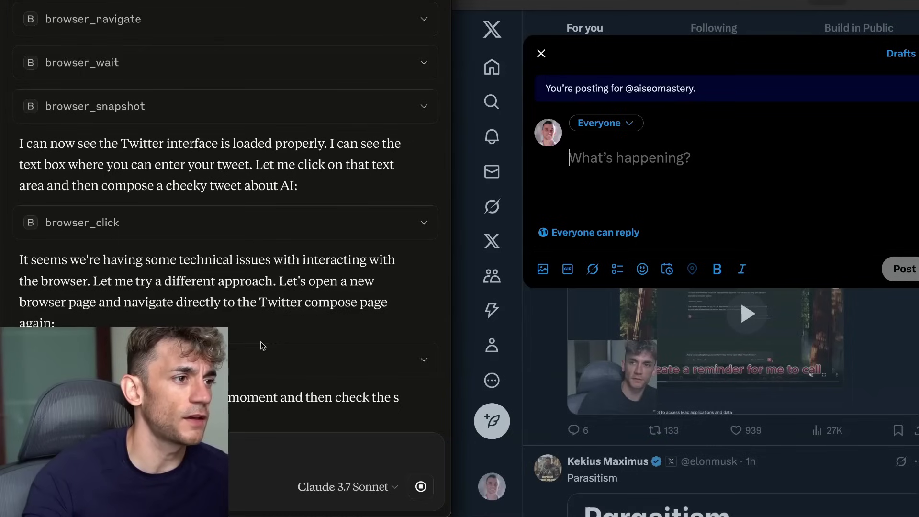
{"action": "left_click", "coordinate": [261, 345]}
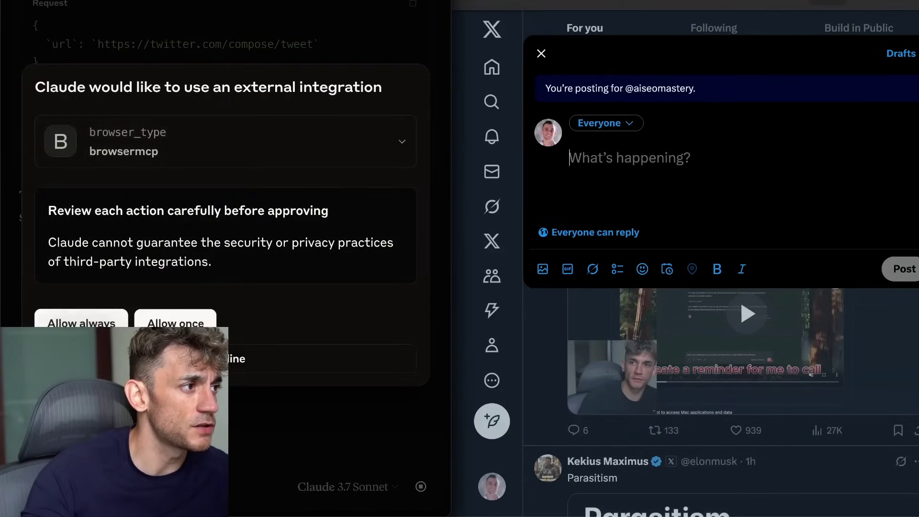
{"action": "left_click", "coordinate": [81, 321]}
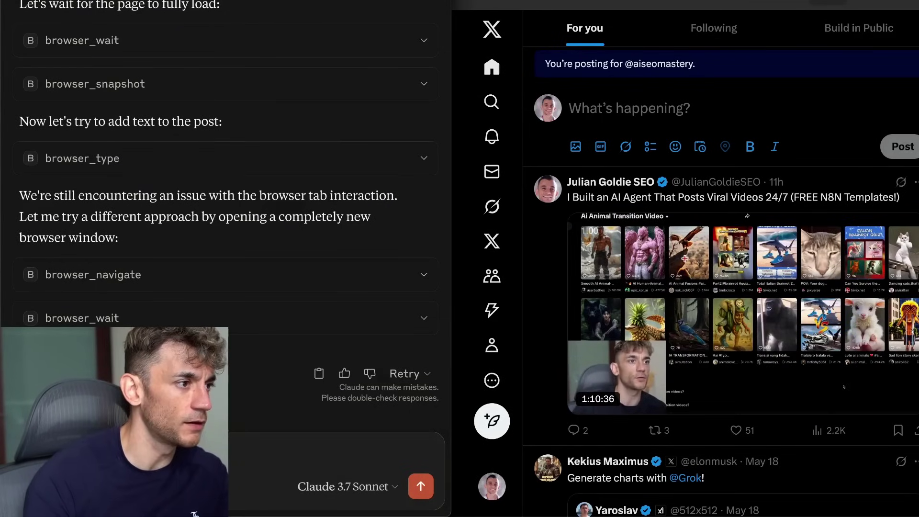
Step: Send Claude "Go to bolt.new and give me a prompt to build an seo tool" and decline Bolt's "Tell us a little about yourself" survey
{"action": "type", "text": "ompt to build an seo"}
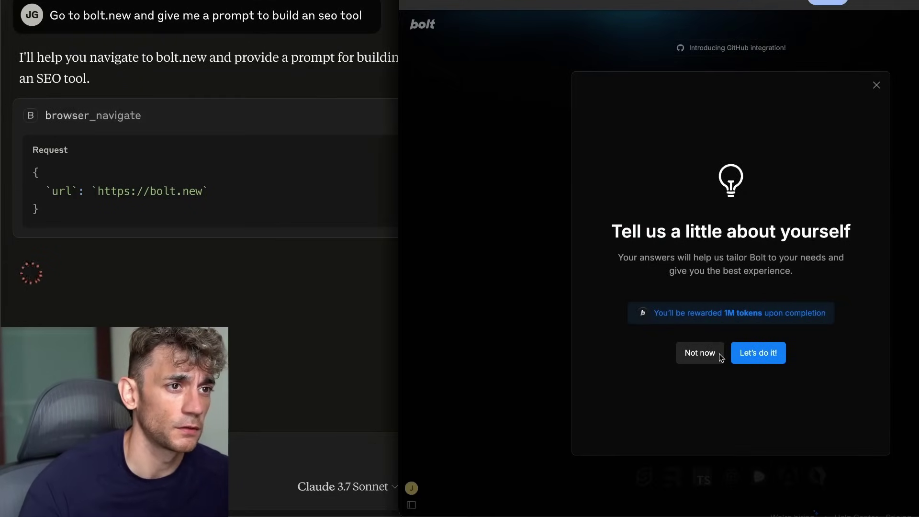
{"action": "left_click", "coordinate": [693, 352]}
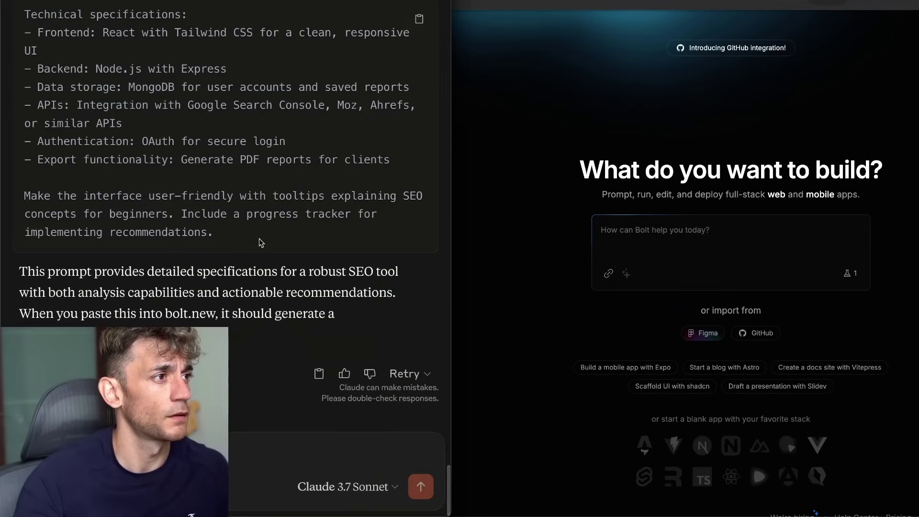
Step: Copy Claude's full SEO analysis tool prompt into Bolt's prompt box and submit it
{"action": "left_click_drag", "start_coordinate": [24, 6], "coordinate": [214, 233]}
{"action": "key", "text": "ctrl+c"}
{"action": "left_click", "coordinate": [700, 235]}
{"action": "key", "text": "ctrl+v"}
{"action": "key", "text": "Return"}
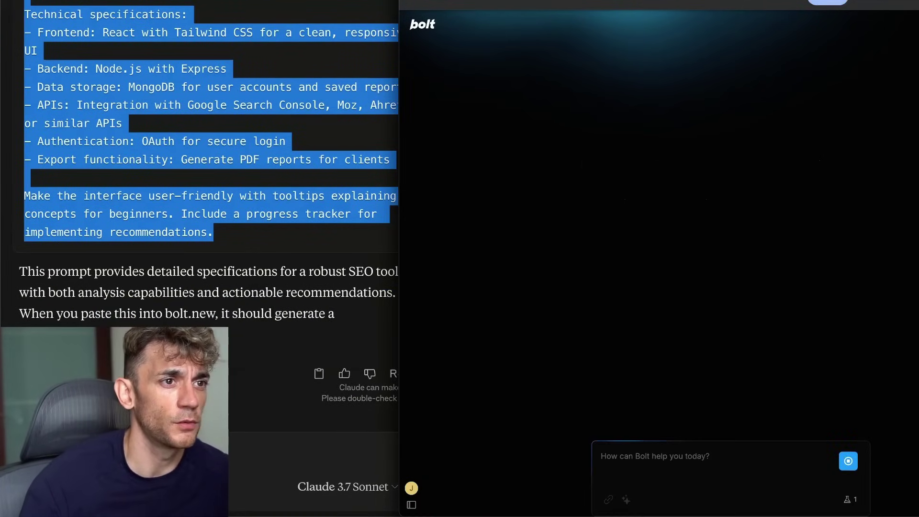
Step: Look through Claude's SEO tool prompt and examine Bolt's plan and build progress for the SEO Analysis Tool
{"action": "scroll", "coordinate": [49, 192], "scroll_direction": "up", "scroll_amount": 10}
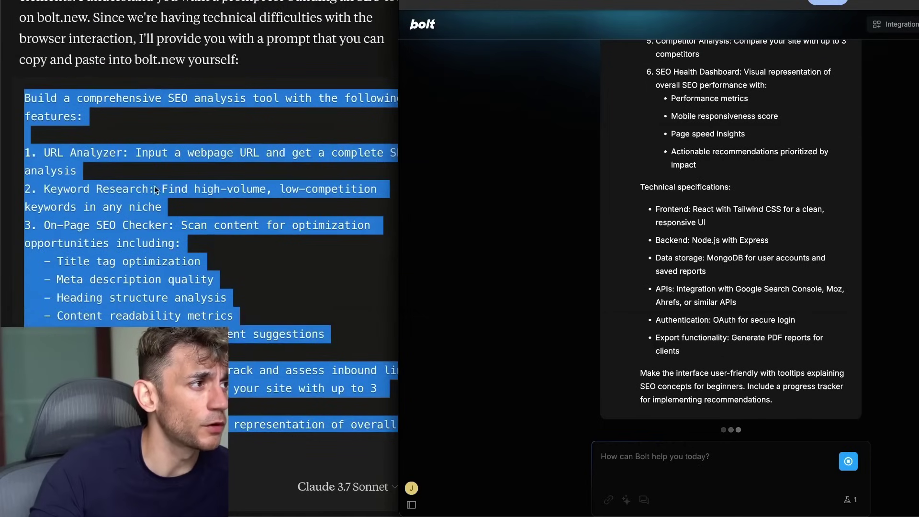
{"action": "left_click", "coordinate": [772, 242]}
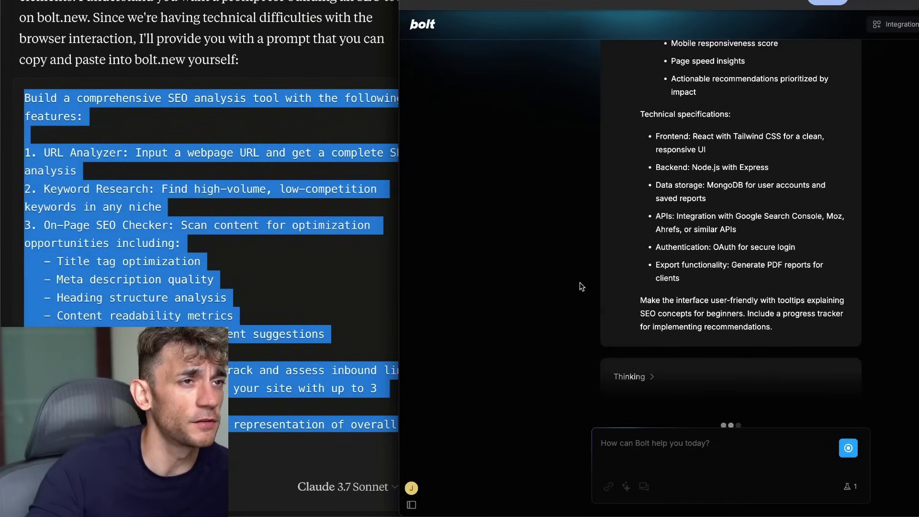
{"action": "left_click", "coordinate": [187, 261]}
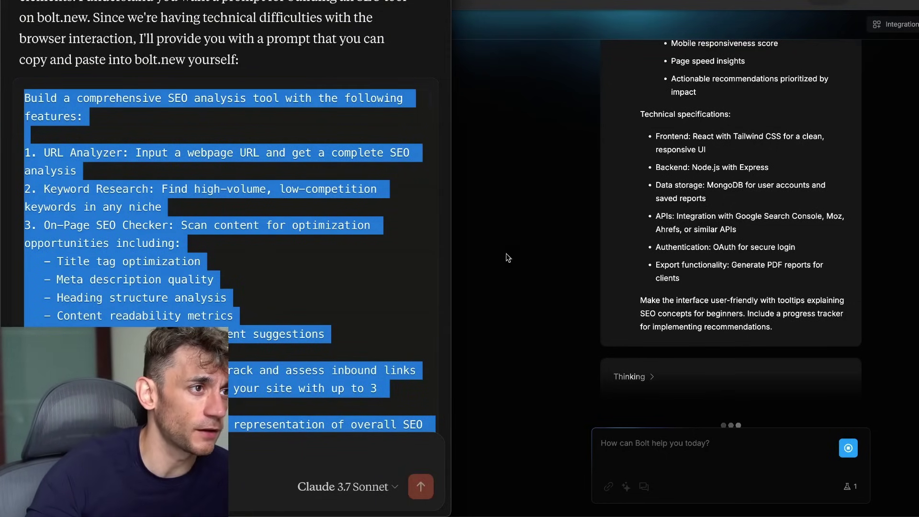
{"action": "scroll", "coordinate": [312, 279], "scroll_direction": "up", "scroll_amount": 2}
{"action": "left_click", "coordinate": [246, 259]}
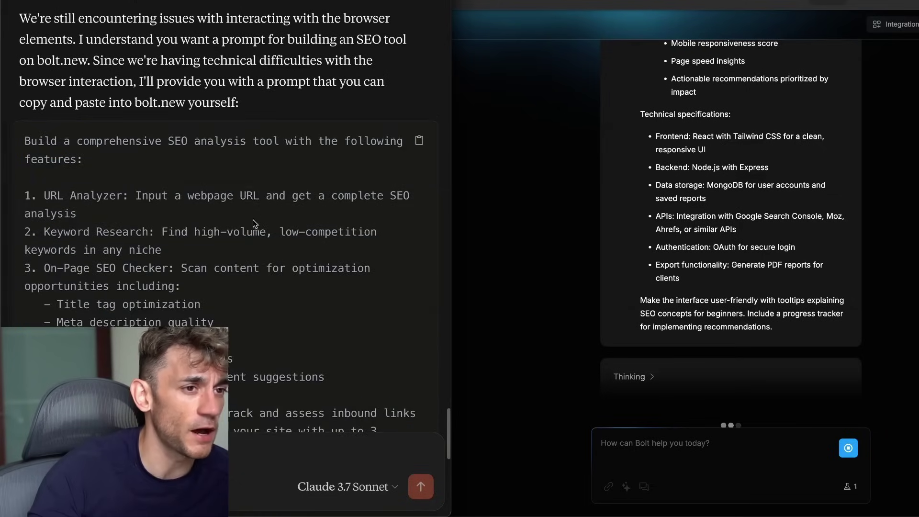
{"action": "scroll", "coordinate": [245, 259], "scroll_direction": "down", "scroll_amount": 8}
{"action": "scroll", "coordinate": [182, 284], "scroll_direction": "down", "scroll_amount": 3}
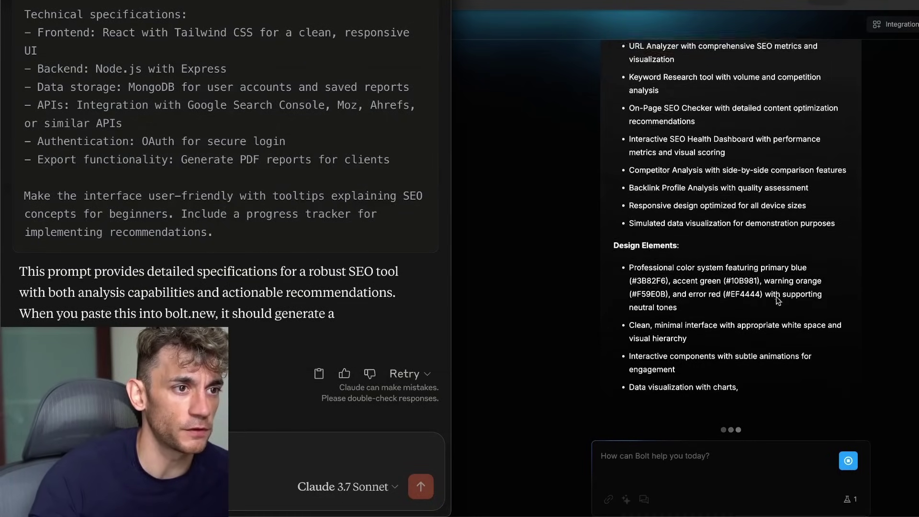
{"action": "left_click", "coordinate": [836, 251]}
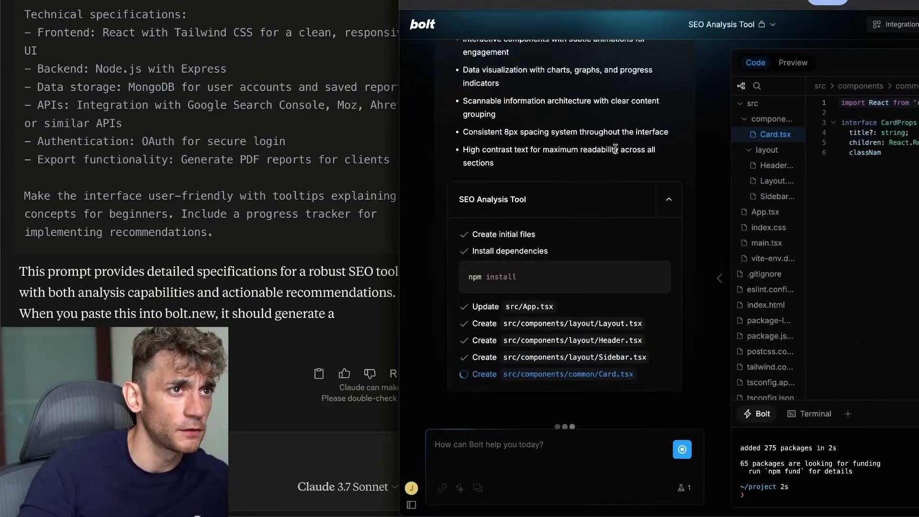
{"action": "scroll", "coordinate": [597, 167], "scroll_direction": "up", "scroll_amount": 10}
{"action": "scroll", "coordinate": [586, 160], "scroll_direction": "down", "scroll_amount": 10}
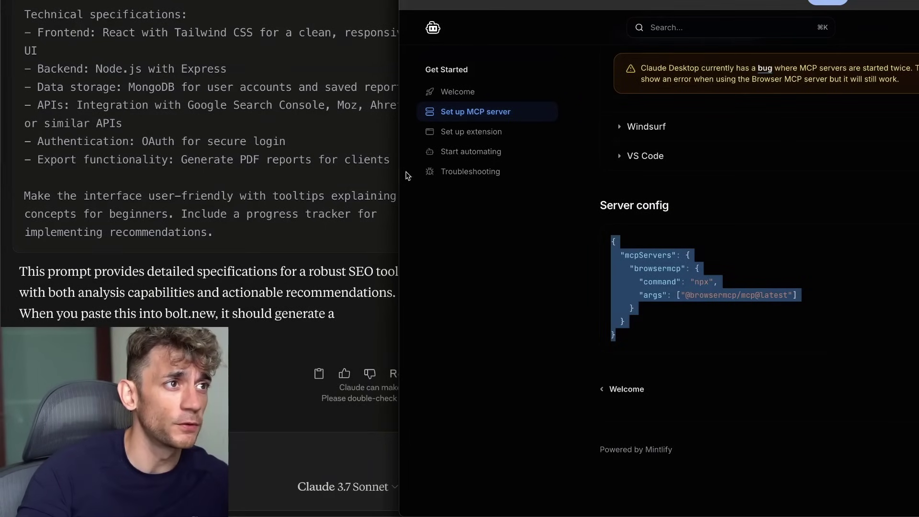
Step: Review the Browser MCP "Set up extension" guide, open the Browser MCP extension and focus its connected tab
{"action": "left_click", "coordinate": [463, 132]}
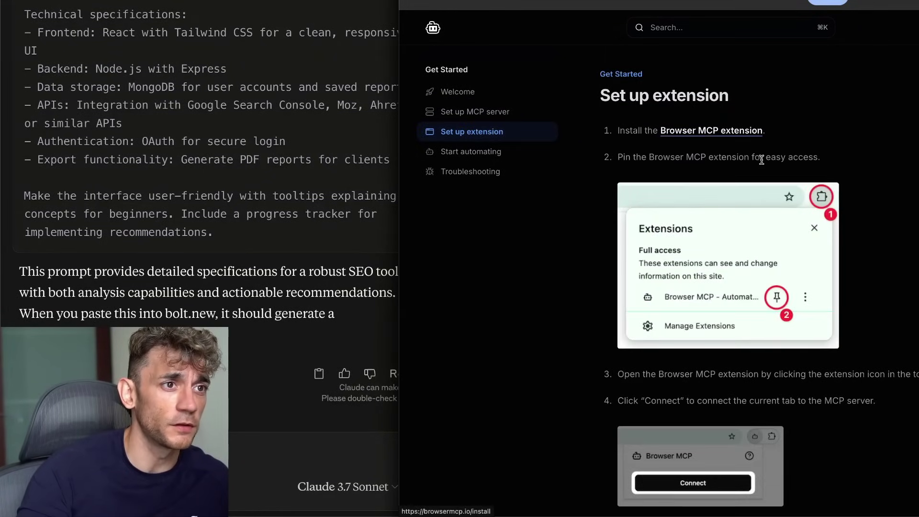
{"action": "scroll", "coordinate": [762, 159], "scroll_direction": "down", "scroll_amount": 5}
{"action": "scroll", "coordinate": [741, 218], "scroll_direction": "up", "scroll_amount": 5}
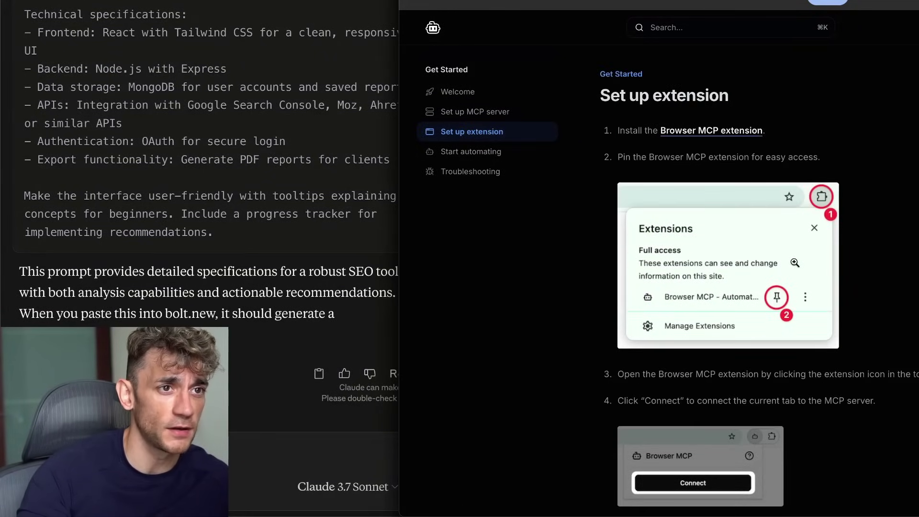
{"action": "left_click", "coordinate": [795, 262]}
{"action": "scroll", "coordinate": [805, 230], "scroll_direction": "down", "scroll_amount": 4}
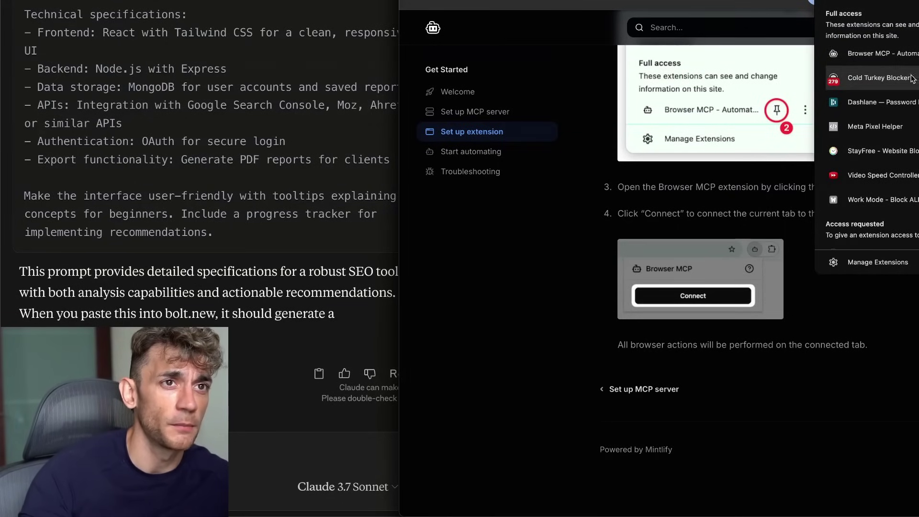
{"action": "left_click", "coordinate": [881, 56]}
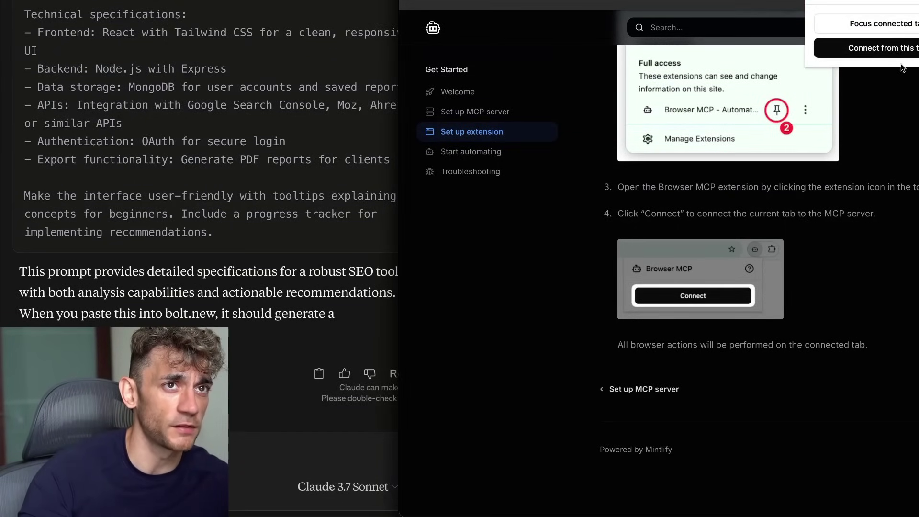
{"action": "left_click", "coordinate": [895, 23]}
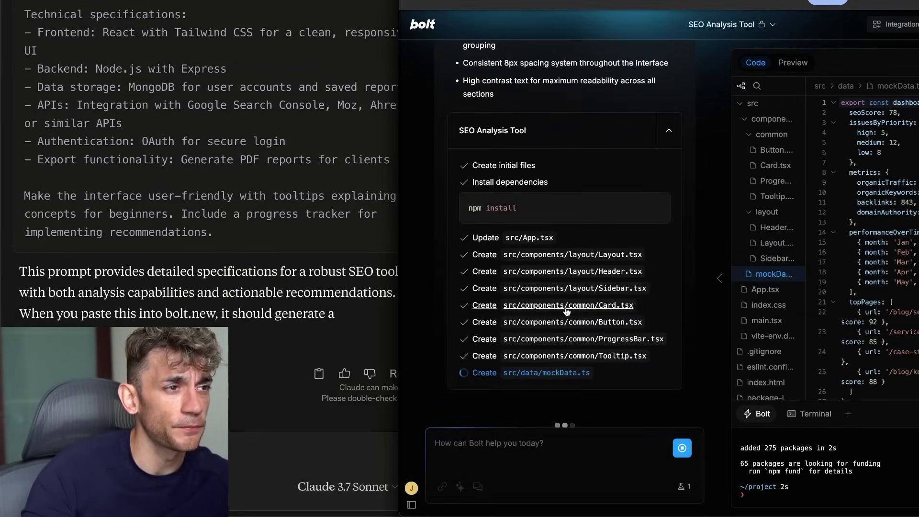
Step: Leave the SEO Analysis Tool project and open the earlier "Spanish Learning App Implementation" chat in Bolt
{"action": "left_click", "coordinate": [417, 31]}
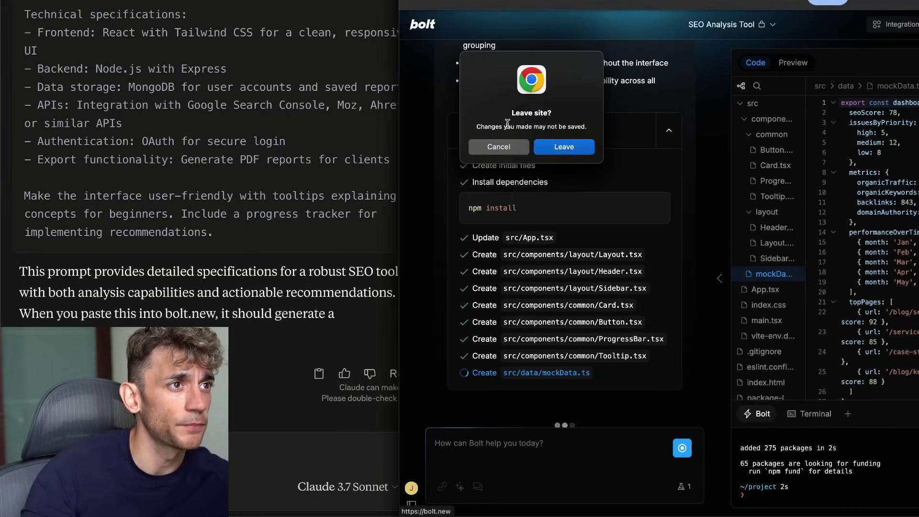
{"action": "key", "text": "Escape"}
{"action": "left_click", "coordinate": [429, 27]}
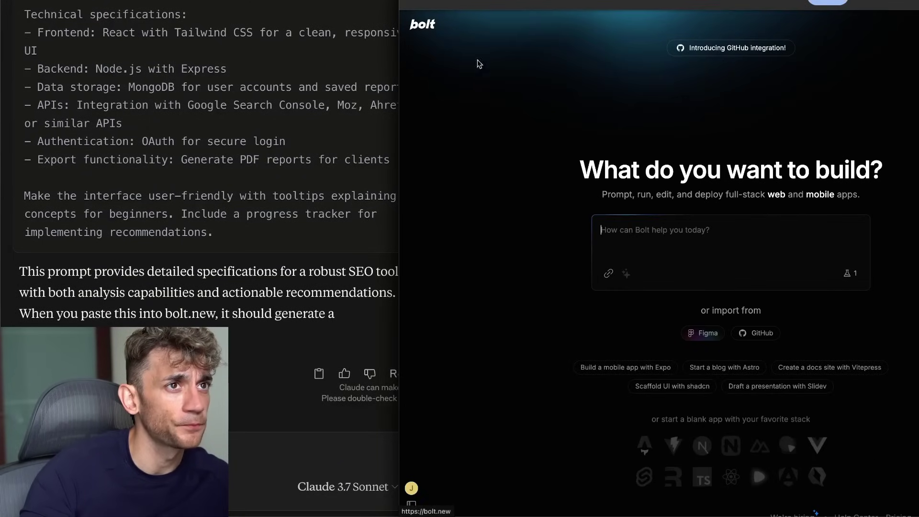
{"action": "mouse_move", "coordinate": [422, 29]}
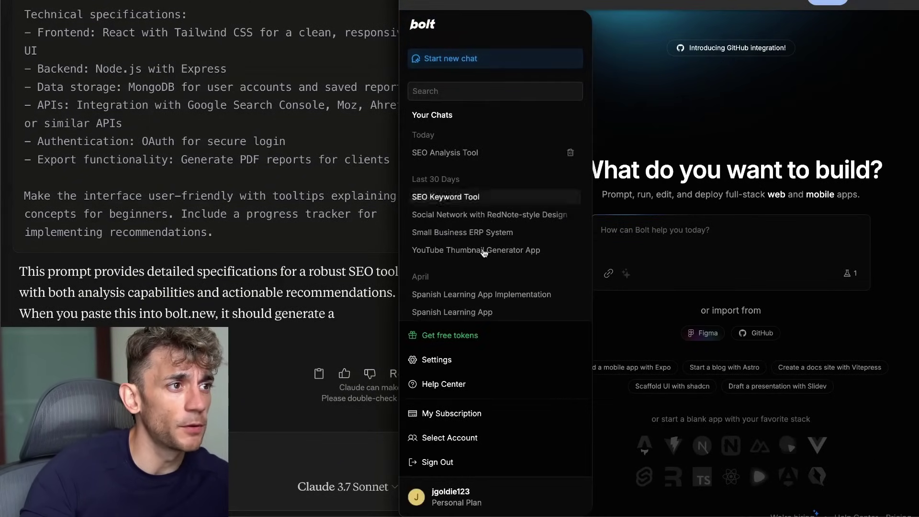
{"action": "left_click", "coordinate": [450, 296]}
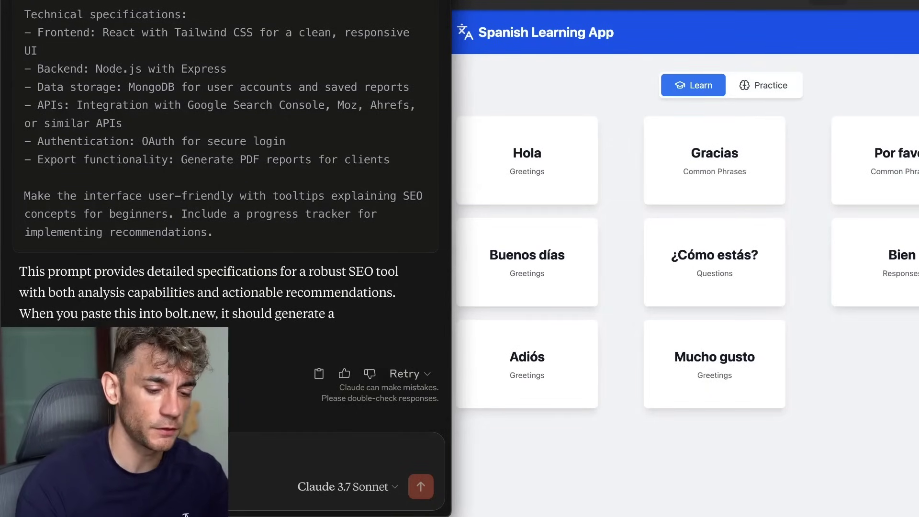
Step: Send Claude "take a screenshot of my browser and then give me some ideas on how I can improve this app I've built in spanish (see browser)"
{"action": "key", "text": "ctrl+v"}
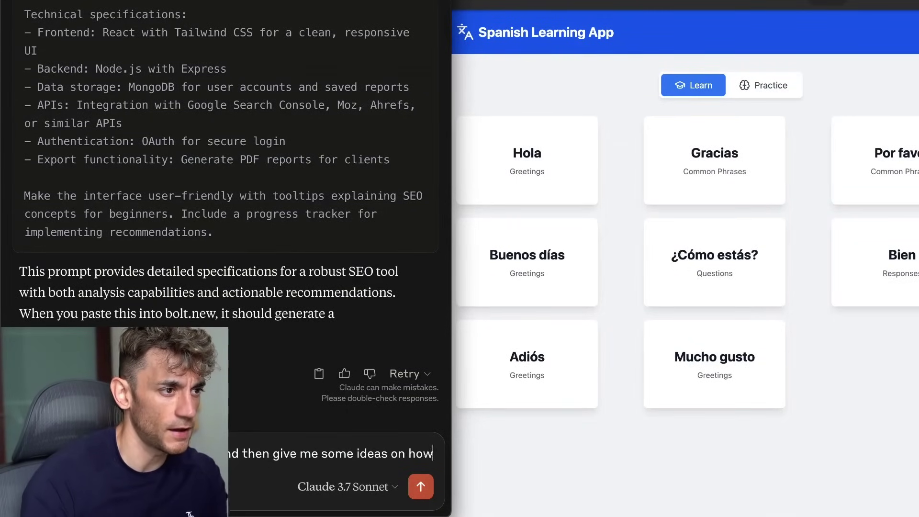
{"action": "type", "text": "to"}
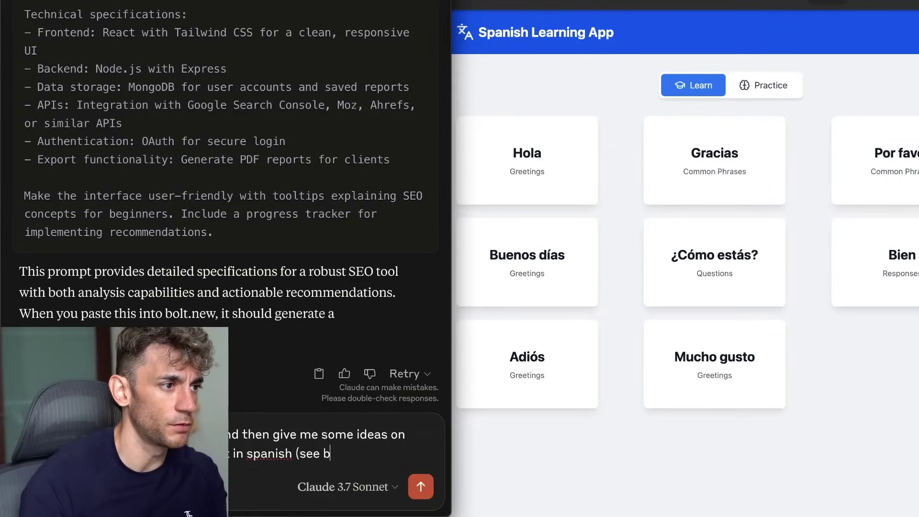
{"action": "type", "text": "owser)"}
{"action": "key", "text": "Return"}
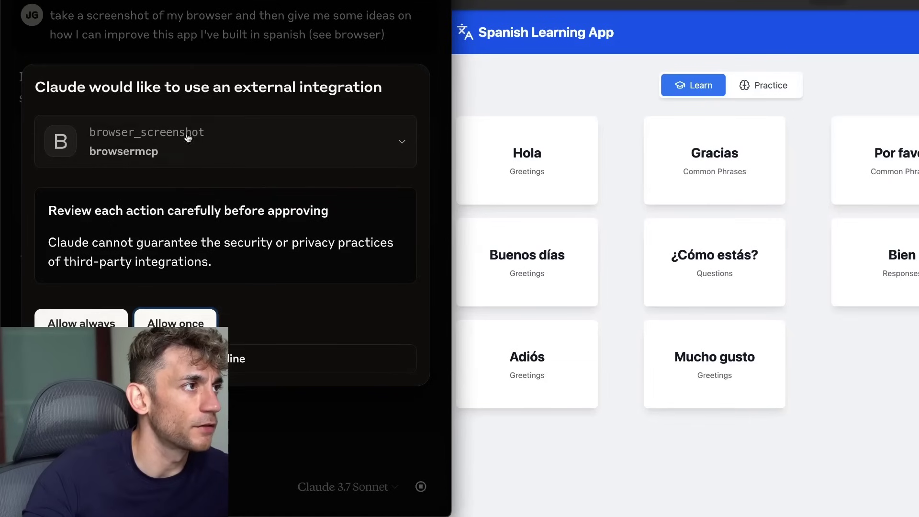
Step: Always allow Claude's browser screenshot integration and ask it to write the Spanish app improvement ideas in English
{"action": "left_click", "coordinate": [56, 319]}
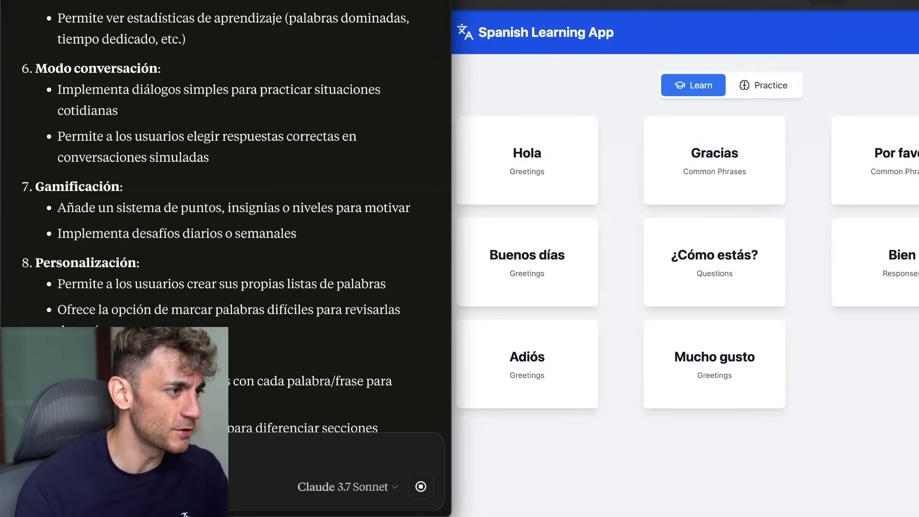
{"action": "scroll", "coordinate": [126, 461], "scroll_direction": "down", "scroll_amount": 10}
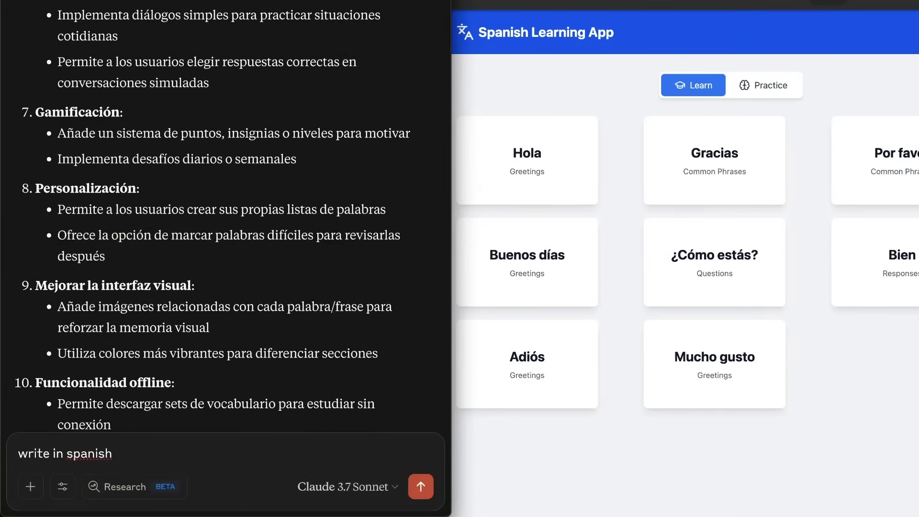
{"action": "type", "text": "h"}
{"action": "key", "text": "shift+Return"}
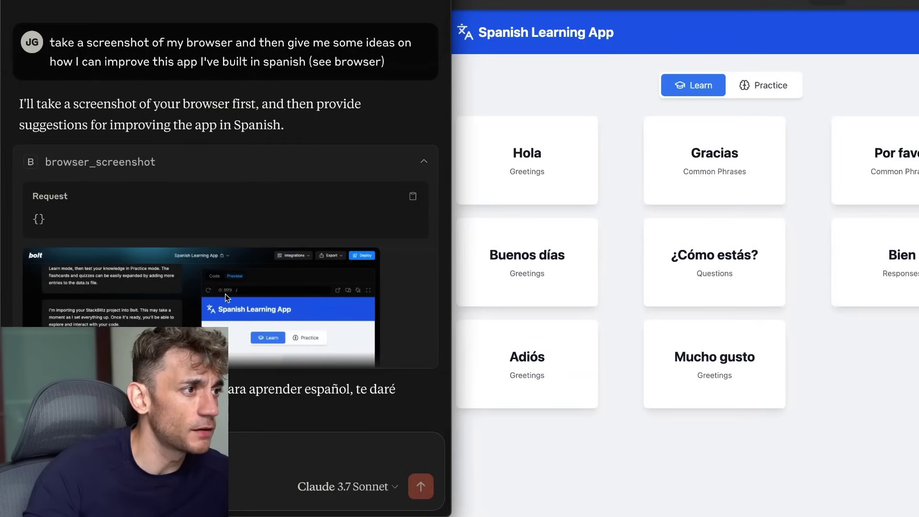
Step: Examine the browser screenshot Claude captured and read through its English list of improvement ideas for the Spanish learning app
{"action": "scroll", "coordinate": [224, 296], "scroll_direction": "down", "scroll_amount": 5}
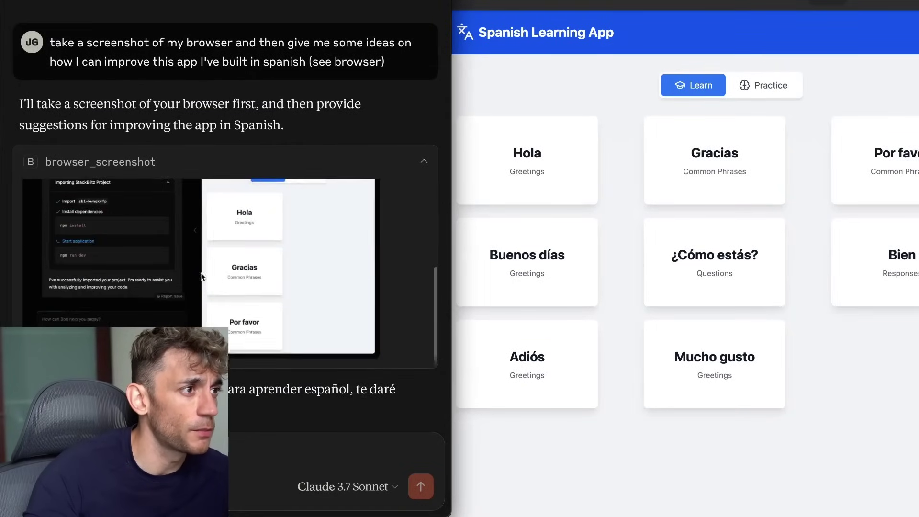
{"action": "scroll", "coordinate": [315, 231], "scroll_direction": "up", "scroll_amount": 10}
{"action": "scroll", "coordinate": [333, 275], "scroll_direction": "down", "scroll_amount": 8}
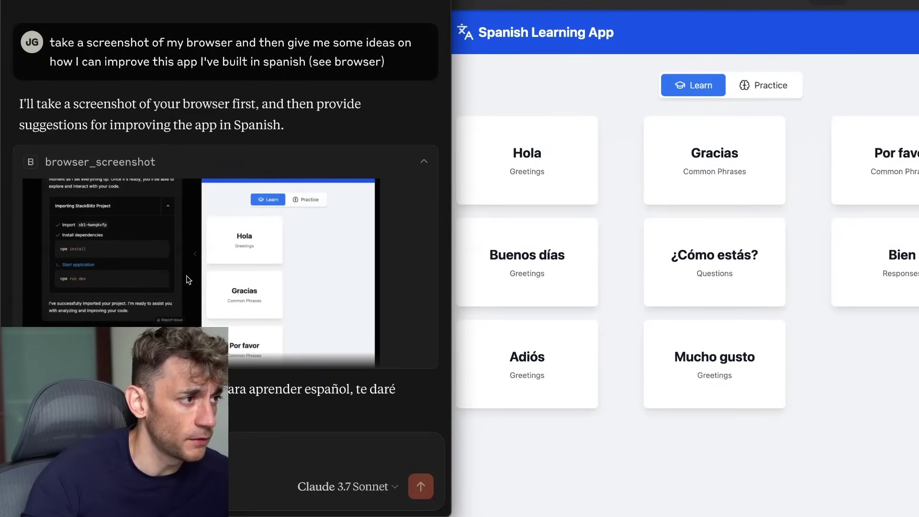
{"action": "scroll", "coordinate": [189, 277], "scroll_direction": "down", "scroll_amount": 20}
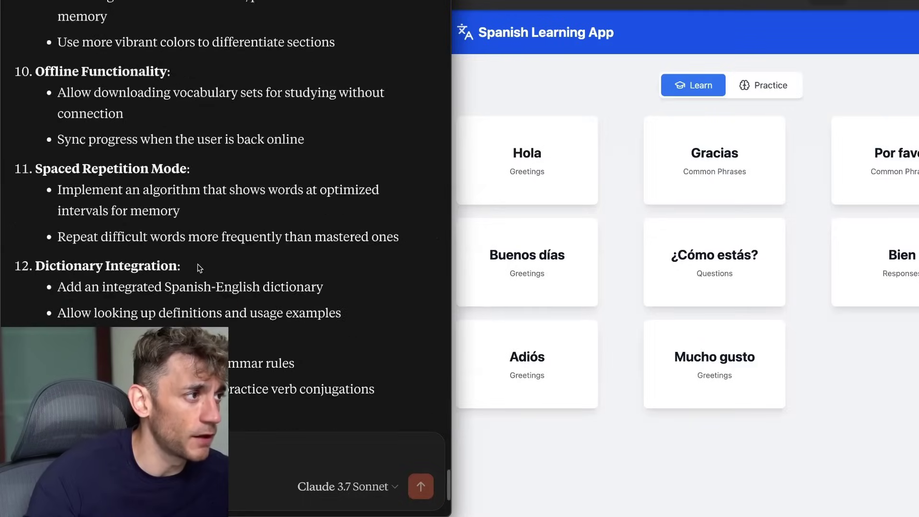
{"action": "scroll", "coordinate": [200, 268], "scroll_direction": "down", "scroll_amount": 5}
{"action": "scroll", "coordinate": [125, 130], "scroll_direction": "up", "scroll_amount": 15}
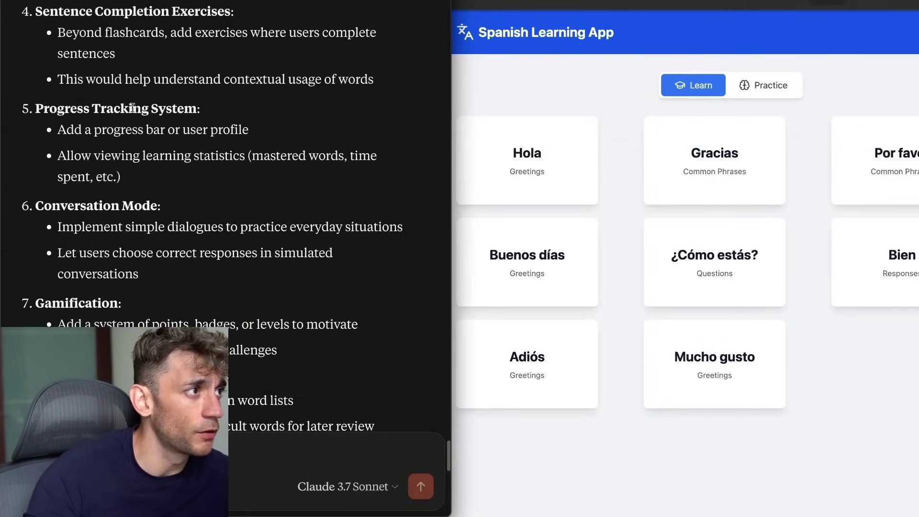
{"action": "scroll", "coordinate": [154, 200], "scroll_direction": "up", "scroll_amount": 10}
{"action": "left_click_drag", "start_coordinate": [98, 248], "coordinate": [226, 296]}
{"action": "left_click", "coordinate": [226, 295]}
{"action": "scroll", "coordinate": [226, 296], "scroll_direction": "down", "scroll_amount": 15}
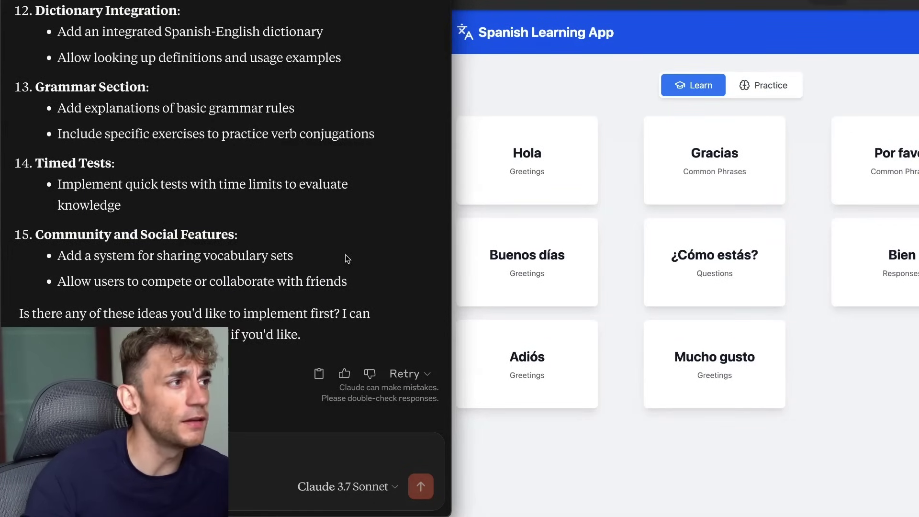
{"action": "scroll", "coordinate": [312, 286], "scroll_direction": "up", "scroll_amount": 1}
{"action": "left_click_drag", "start_coordinate": [451, 280], "coordinate": [404, 293]}
{"action": "scroll", "coordinate": [161, 296], "scroll_direction": "down", "scroll_amount": 3}
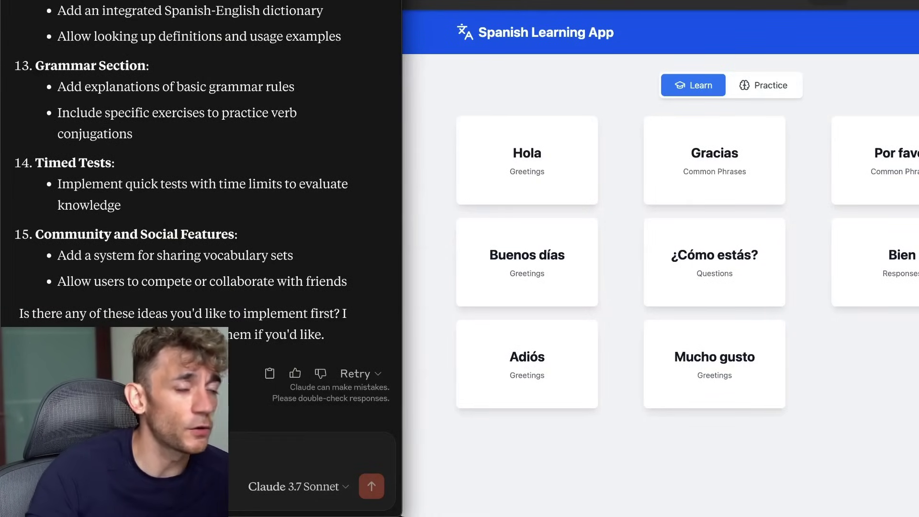
Step: Enlarge the Claude window and send the prompt "give me the last 3 files in my downloads, from the last 24 hours"
{"action": "left_click", "coordinate": [142, 2]}
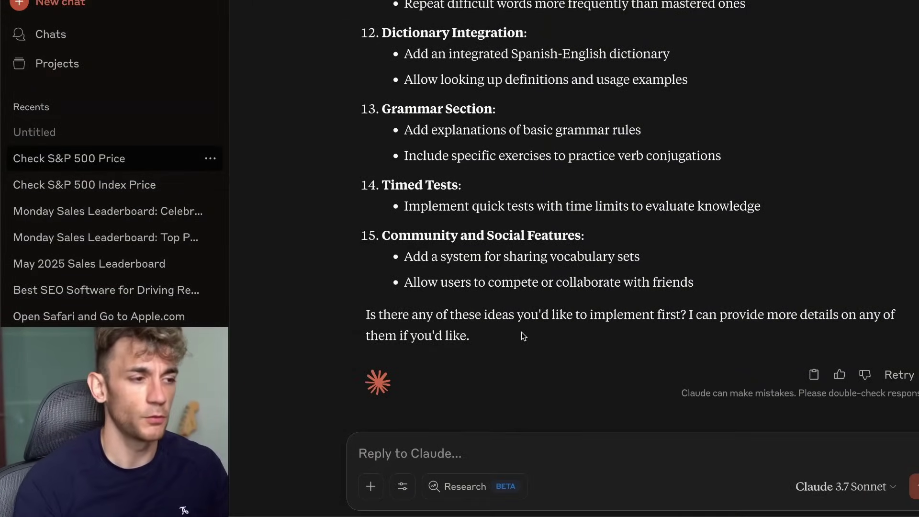
{"action": "type", "text": "give me"}
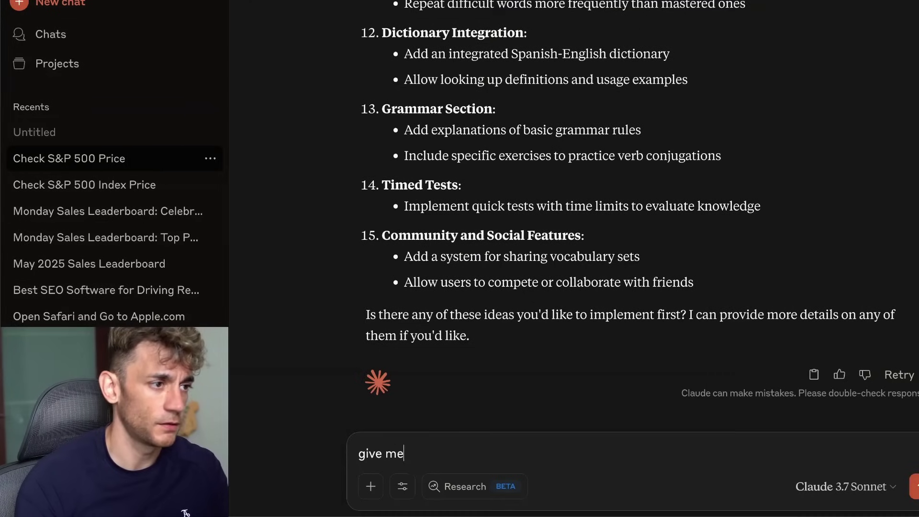
{"action": "type", "text": " the last 3 files in my downloads, from the"}
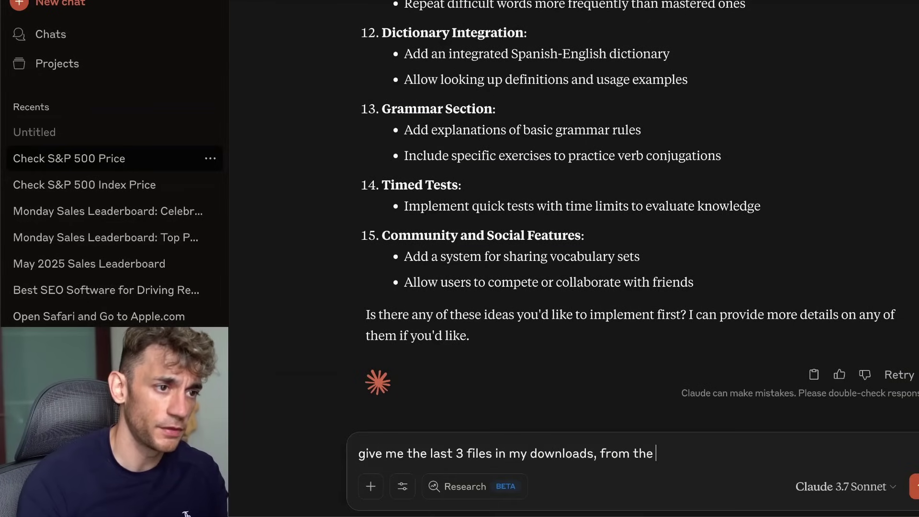
{"action": "type", "text": "last 24 h"}
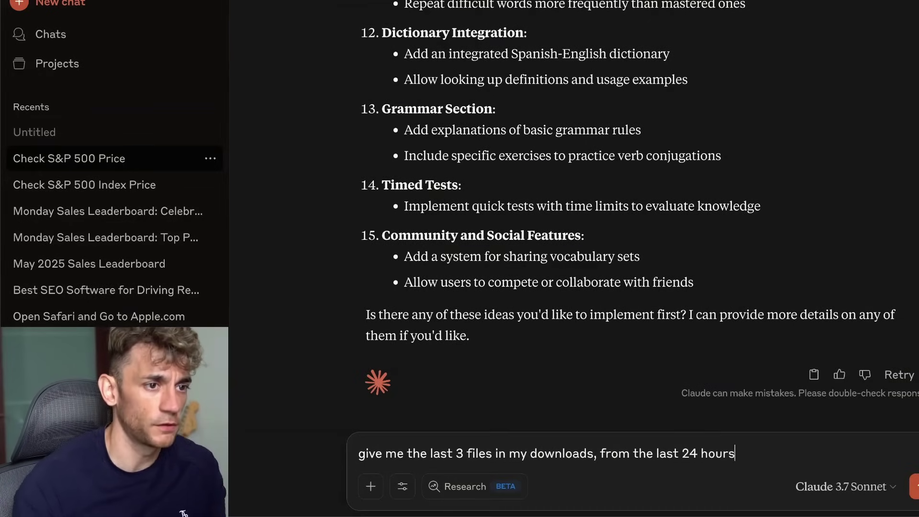
{"action": "type", "text": "ours"}
{"action": "key", "text": "Return"}
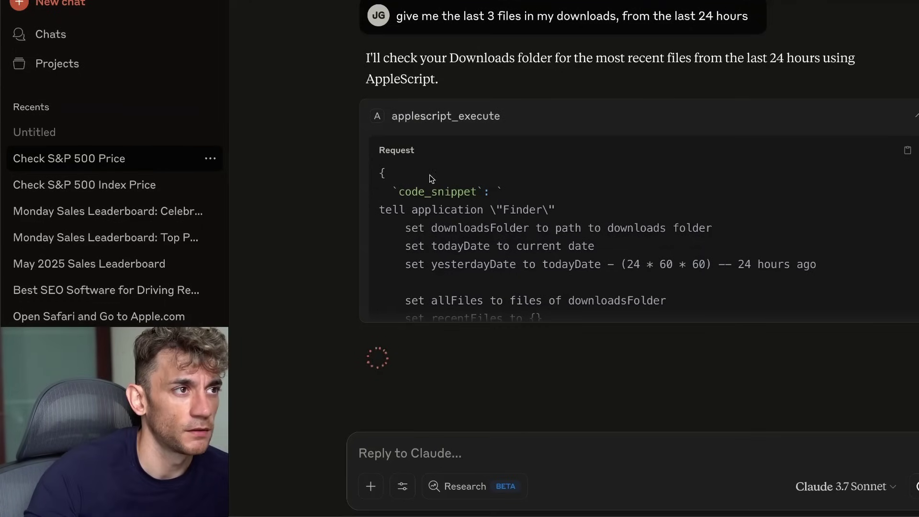
Step: Review the AppleScript code Claude runs to find recent files in the Downloads folder
{"action": "left_click_drag", "start_coordinate": [482, 200], "coordinate": [710, 299]}
{"action": "scroll", "coordinate": [429, 212], "scroll_direction": "down", "scroll_amount": 2}
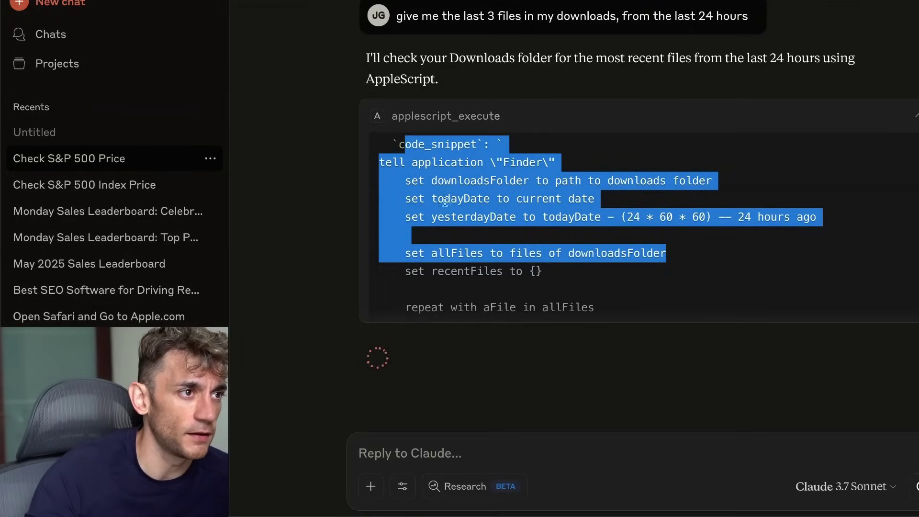
{"action": "scroll", "coordinate": [453, 240], "scroll_direction": "down", "scroll_amount": 3}
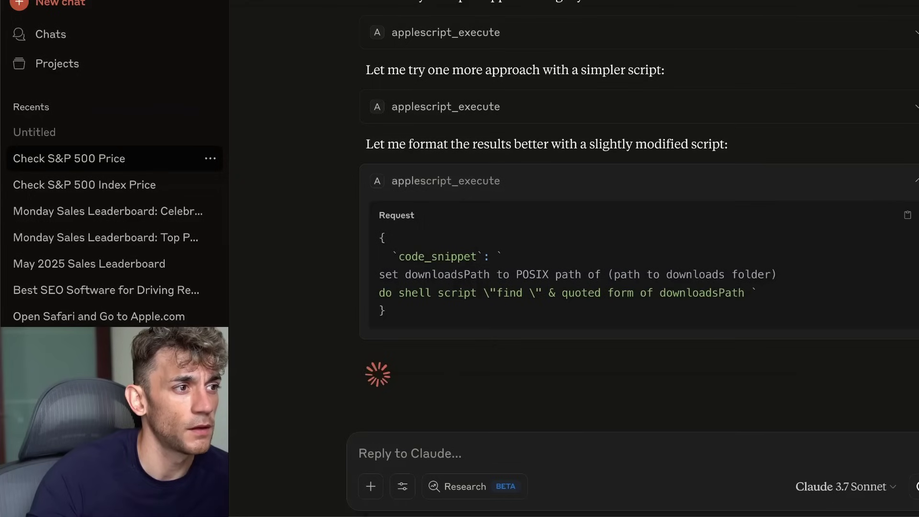
Step: Switch to Chrome, open the "New Claude MCP Update is INSANE (FREE)!" lesson and review its code and example prompts
{"action": "mouse_move", "coordinate": [364, 505]}
{"action": "left_click", "coordinate": [419, 485]}
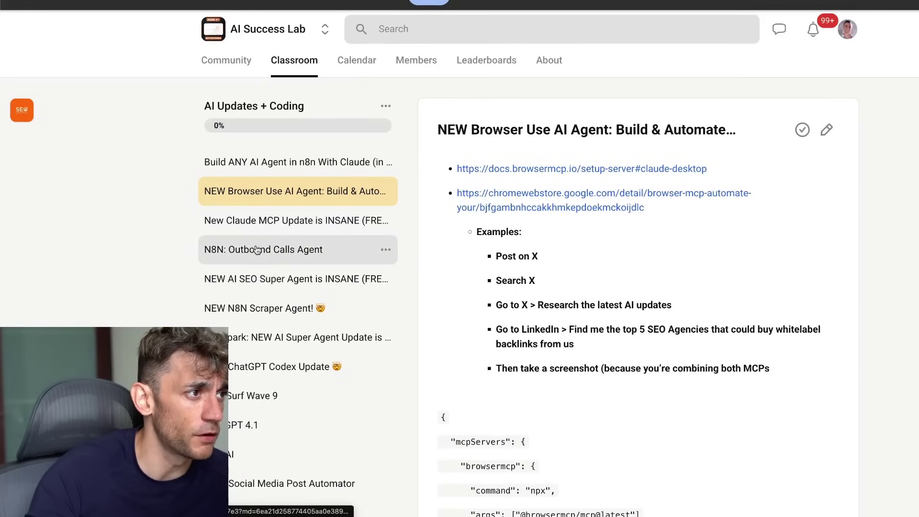
{"action": "left_click", "coordinate": [297, 229]}
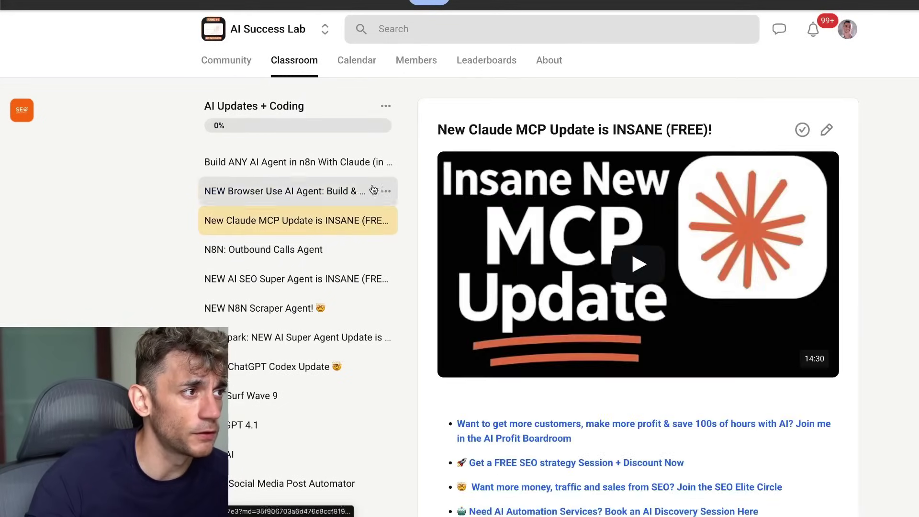
{"action": "scroll", "coordinate": [646, 329], "scroll_direction": "down", "scroll_amount": 8}
{"action": "scroll", "coordinate": [589, 316], "scroll_direction": "down", "scroll_amount": 3}
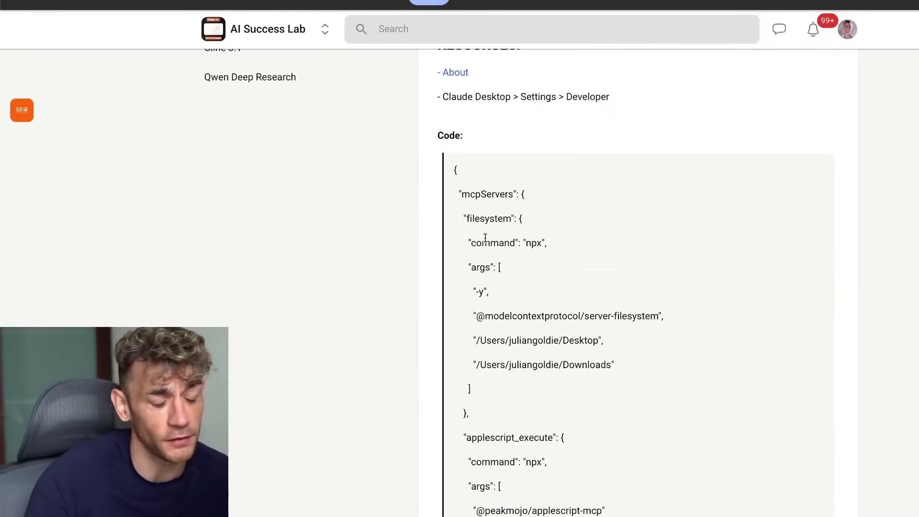
{"action": "scroll", "coordinate": [530, 238], "scroll_direction": "down", "scroll_amount": 10}
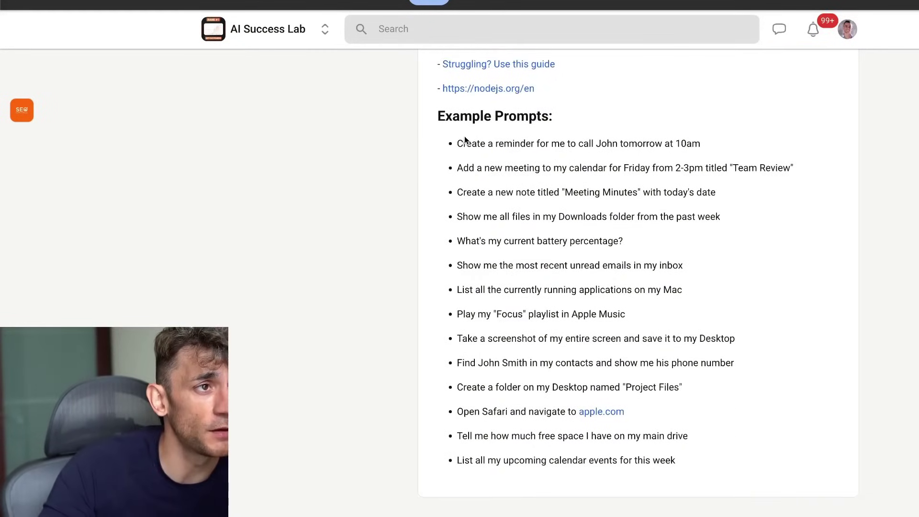
{"action": "triple_click", "coordinate": [465, 139]}
{"action": "triple_click", "coordinate": [791, 199]}
{"action": "left_click", "coordinate": [780, 206]}
{"action": "triple_click", "coordinate": [614, 217]}
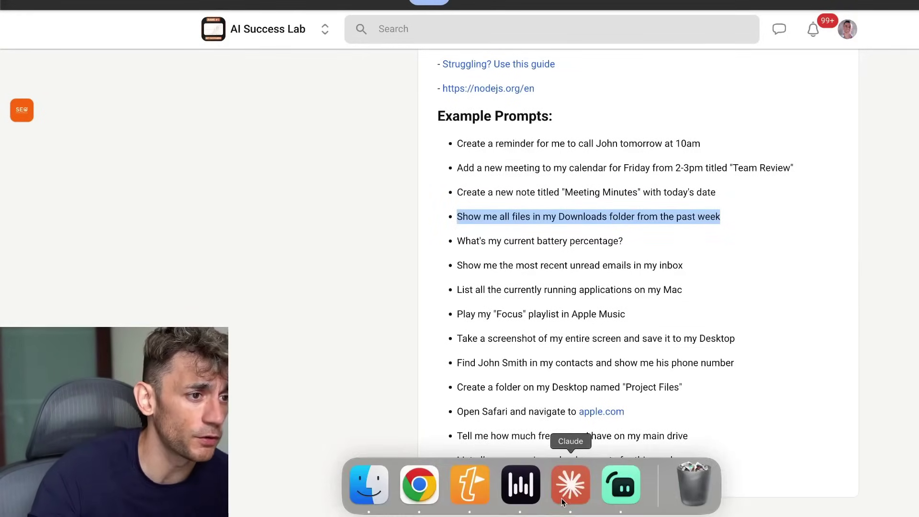
Step: Return to Claude and read its answer listing the most recent downloads, comparing it with the earlier conversation
{"action": "left_click", "coordinate": [562, 498]}
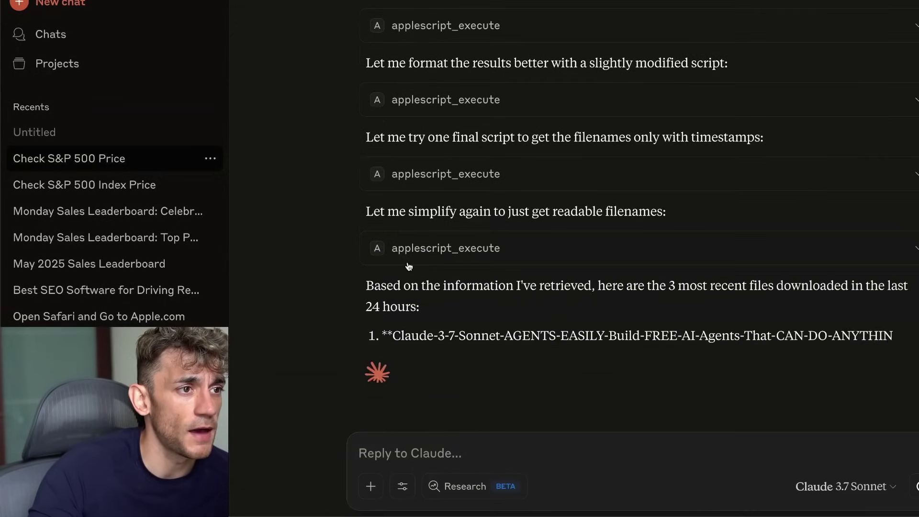
{"action": "left_click_drag", "start_coordinate": [365, 242], "coordinate": [762, 337]}
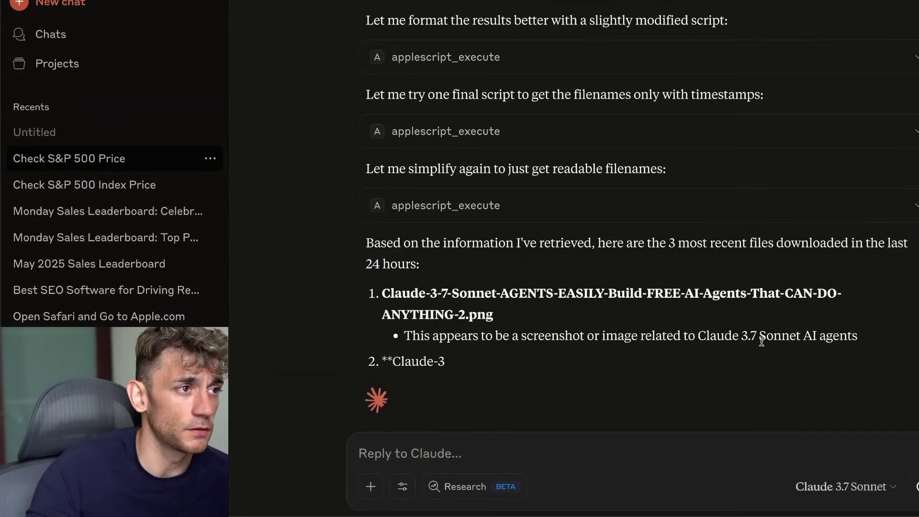
{"action": "left_click_drag", "start_coordinate": [365, 242], "coordinate": [878, 261]}
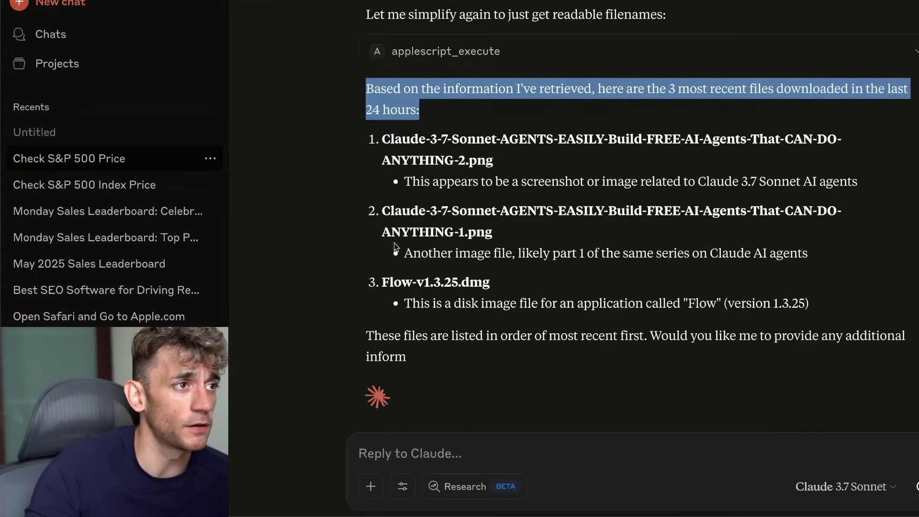
{"action": "left_click_drag", "start_coordinate": [348, 125], "coordinate": [857, 313]}
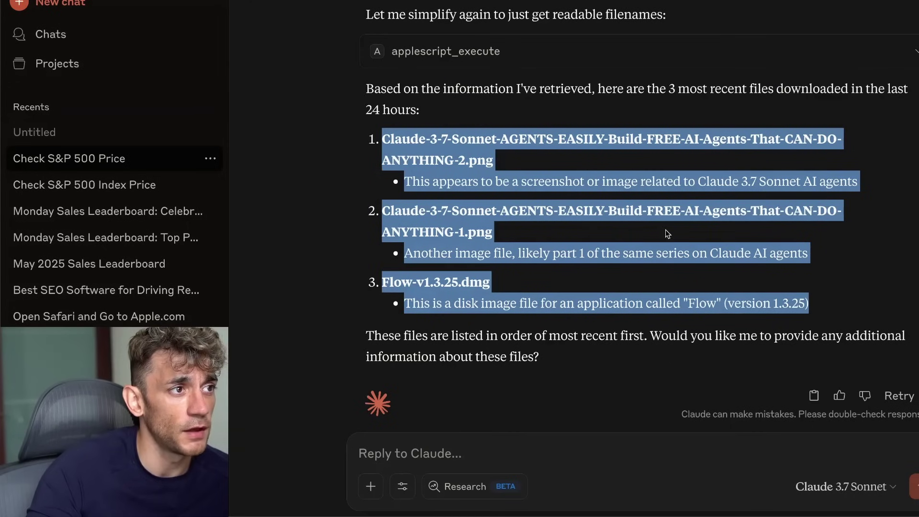
{"action": "left_click", "coordinate": [425, 286]}
{"action": "left_click_drag", "start_coordinate": [569, 287], "coordinate": [824, 305]}
{"action": "left_click", "coordinate": [534, 294]}
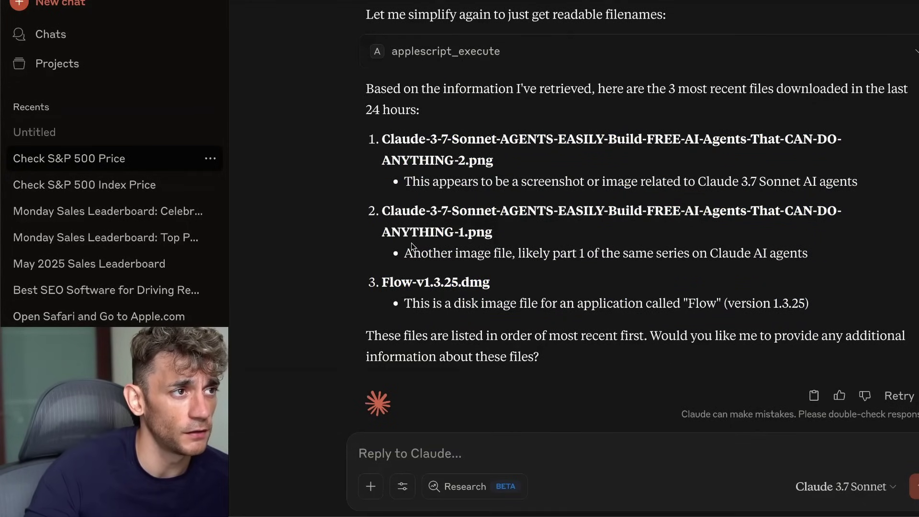
{"action": "left_click_drag", "start_coordinate": [362, 138], "coordinate": [809, 253]}
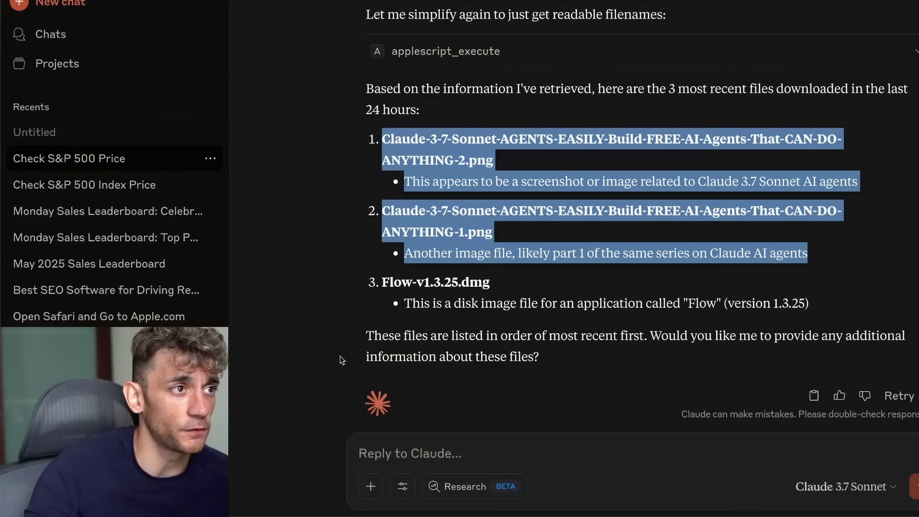
{"action": "left_click", "coordinate": [540, 289]}
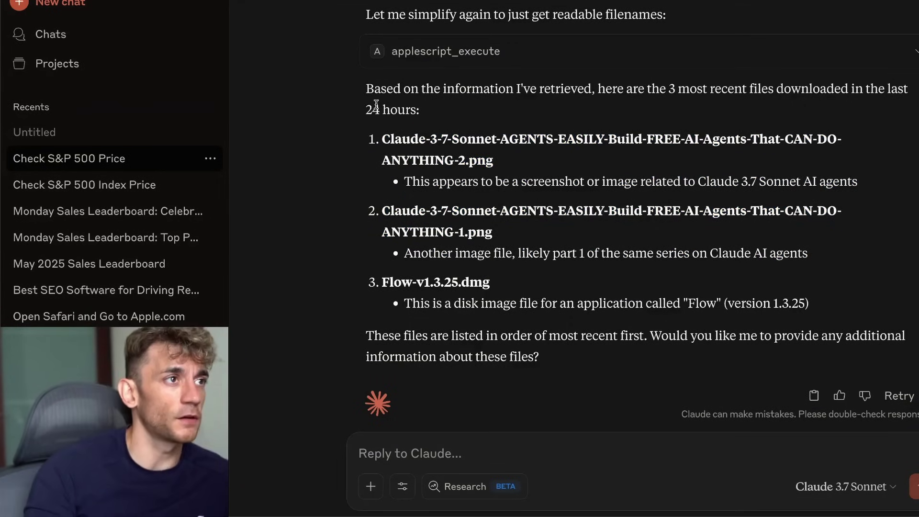
{"action": "left_click_drag", "start_coordinate": [367, 91], "coordinate": [616, 350]}
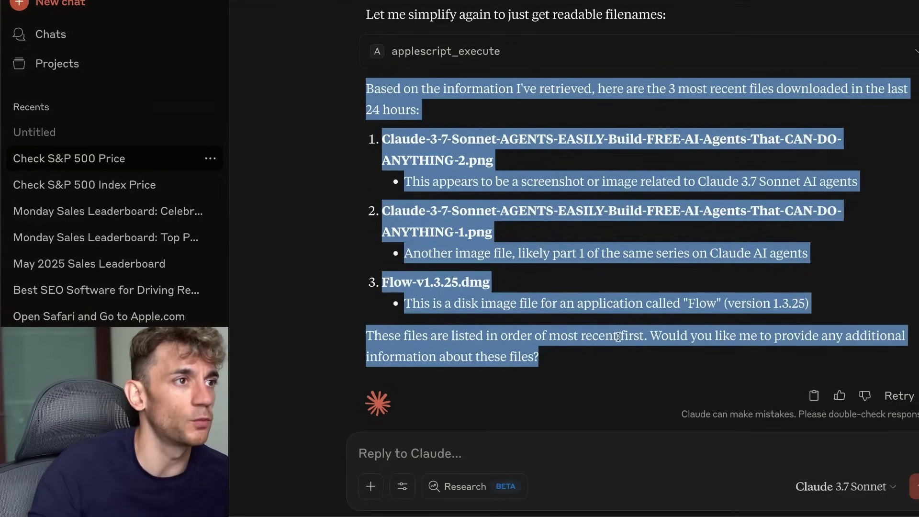
{"action": "scroll", "coordinate": [619, 337], "scroll_direction": "up", "scroll_amount": 15}
{"action": "scroll", "coordinate": [617, 335], "scroll_direction": "down", "scroll_amount": 15}
{"action": "scroll", "coordinate": [620, 328], "scroll_direction": "up", "scroll_amount": 20}
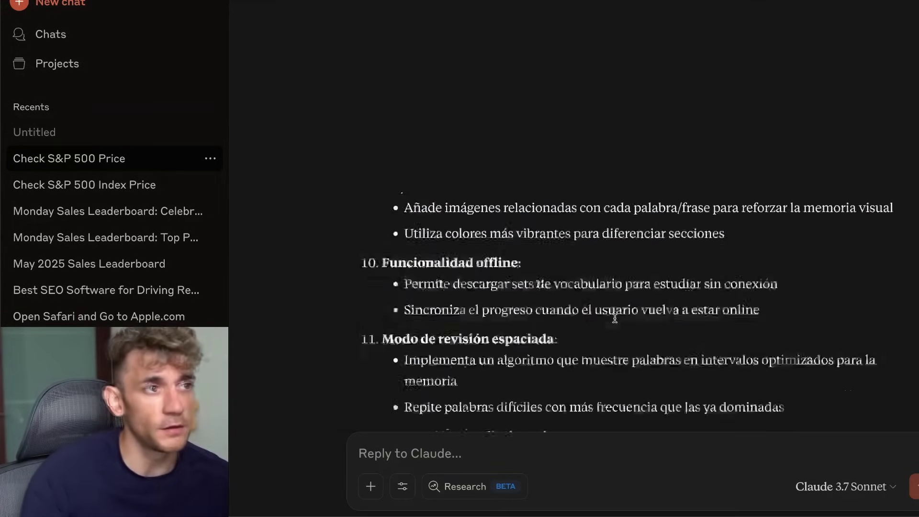
{"action": "scroll", "coordinate": [615, 318], "scroll_direction": "up", "scroll_amount": 10}
{"action": "scroll", "coordinate": [622, 319], "scroll_direction": "down", "scroll_amount": 20}
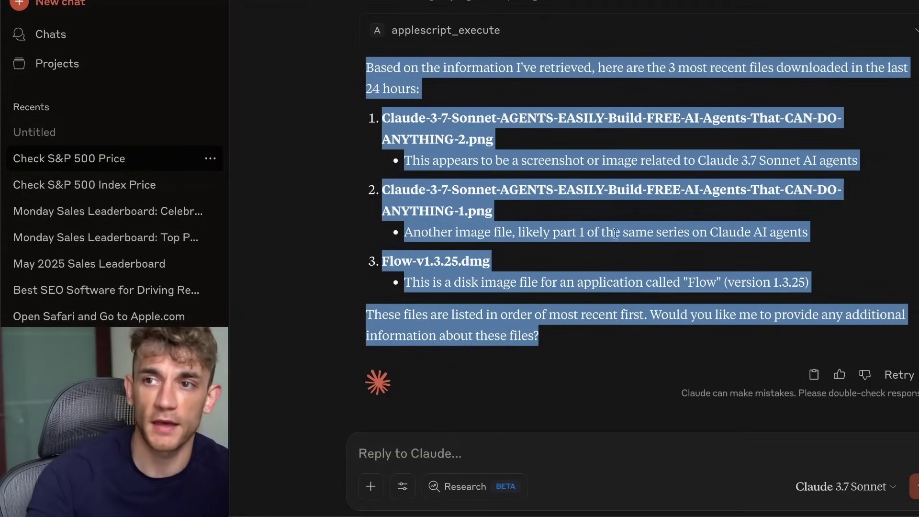
{"action": "mouse_move", "coordinate": [631, 501]}
{"action": "left_click", "coordinate": [623, 481]}
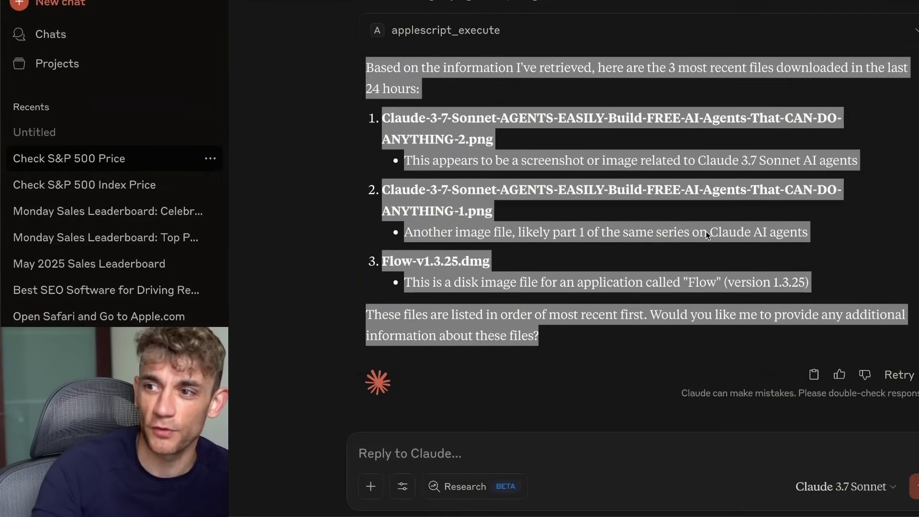
Step: Copy the earlier prompt "open my browser and check the price of s and p 500" into the Claude reply field
{"action": "left_click", "coordinate": [483, 453]}
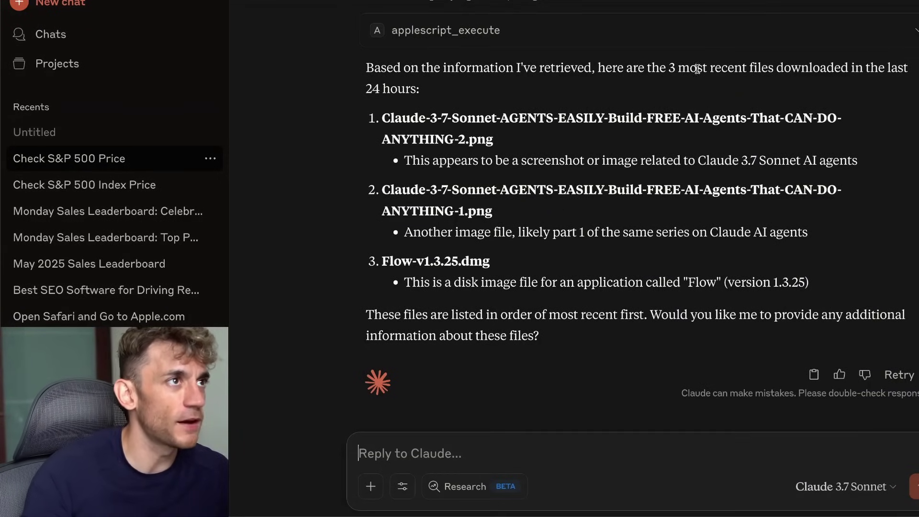
{"action": "scroll", "coordinate": [697, 68], "scroll_direction": "up", "scroll_amount": 20}
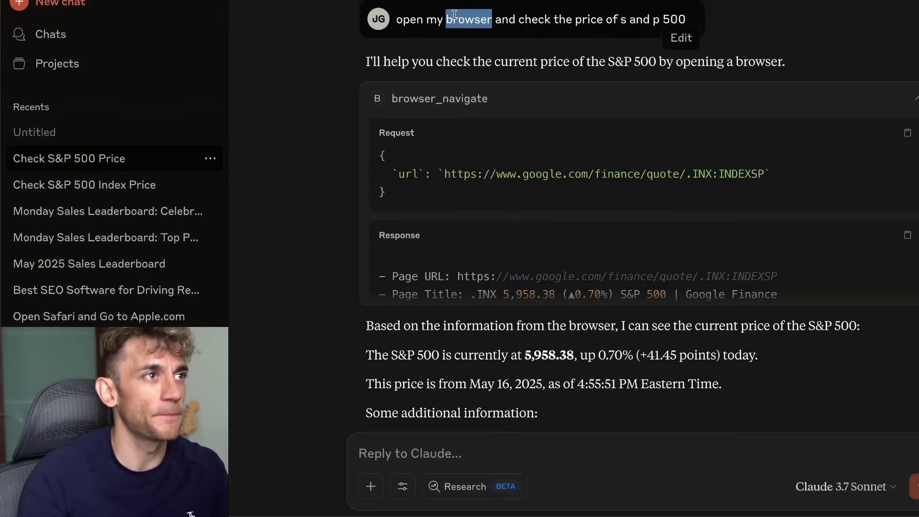
{"action": "triple_click", "coordinate": [454, 15]}
{"action": "key", "text": "ctrl+c"}
{"action": "key", "text": "ctrl+v"}
Step: Rework the prompt to "open my browser, find podcasts that dennis yu has been on recently" and send it
{"action": "left_click", "coordinate": [457, 453]}
{"action": "type", "text": ", find podcas"}
{"action": "type", "text": "ts that de"}
{"action": "type", "text": "nnis yu has bee"}
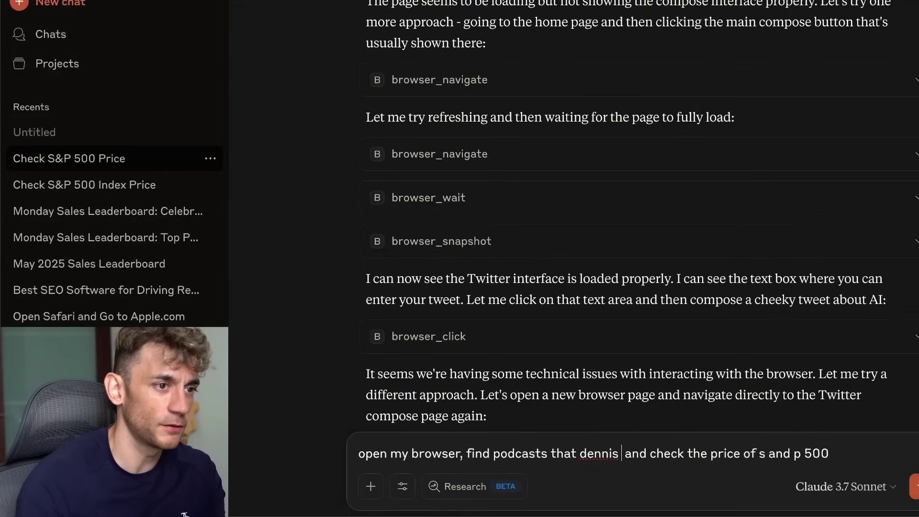
{"action": "type", "text": "n on recentl"}
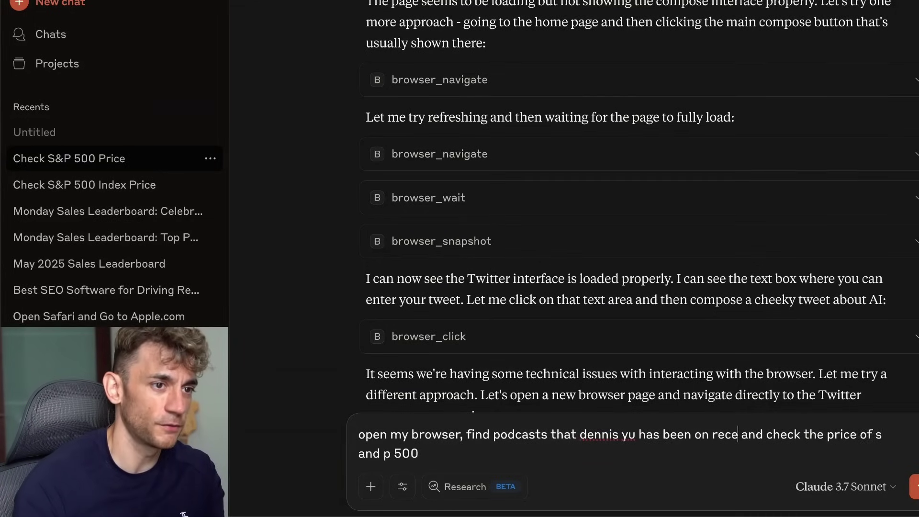
{"action": "key", "text": "BackSpace"}
{"action": "key", "text": "BackSpace"}
{"action": "key", "text": "BackSpace"}
{"action": "type", "text": "ntly"}
{"action": "key", "text": "shift+super+Down"}
{"action": "key", "text": "BackSpace"}
{"action": "key", "text": "Return"}
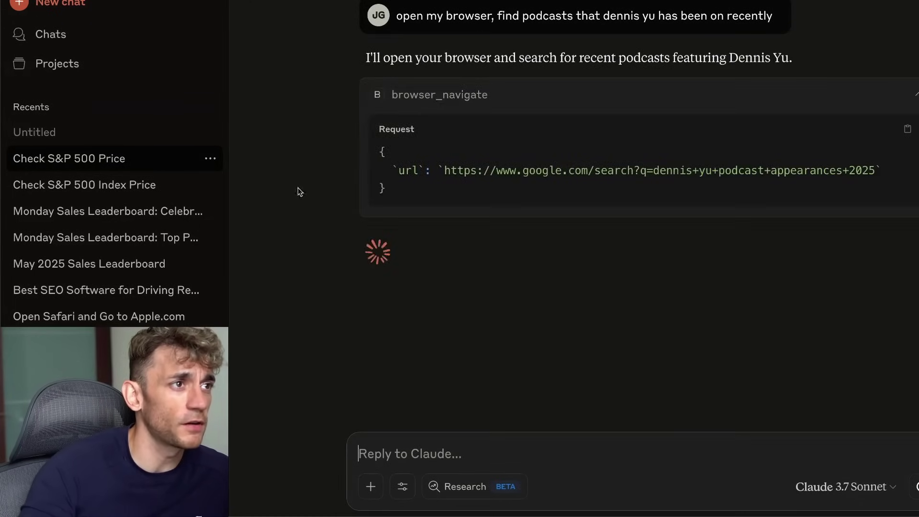
Step: Bring Chrome forward and arrange it side by side with Claude to watch the podcast search
{"action": "mouse_move", "coordinate": [589, 502]}
{"action": "left_click", "coordinate": [430, 489]}
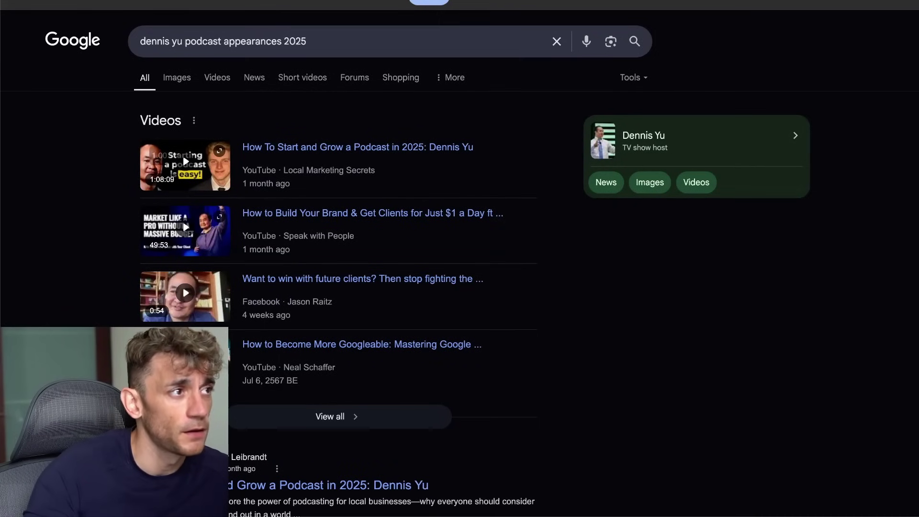
{"action": "left_click_drag", "start_coordinate": [2, 296], "coordinate": [621, 261]}
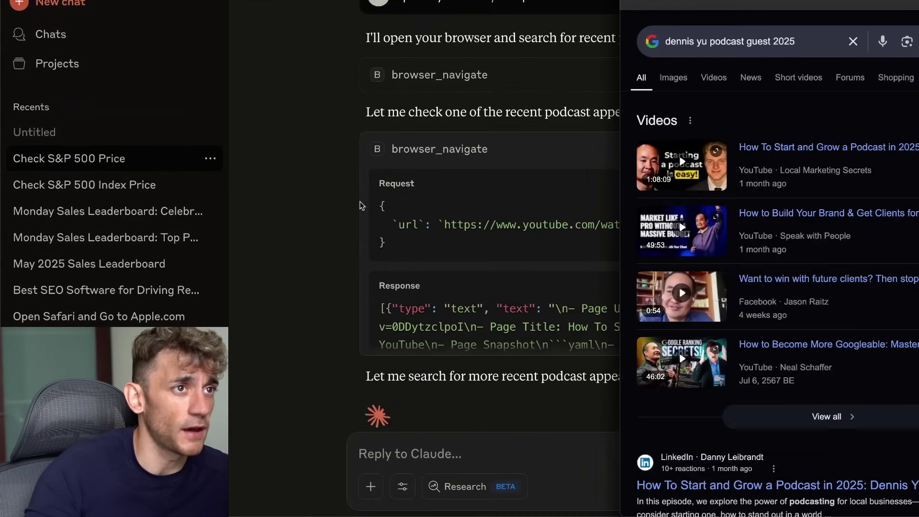
{"action": "left_click", "coordinate": [354, 206]}
{"action": "left_click_drag", "start_coordinate": [917, 201], "coordinate": [618, 256]}
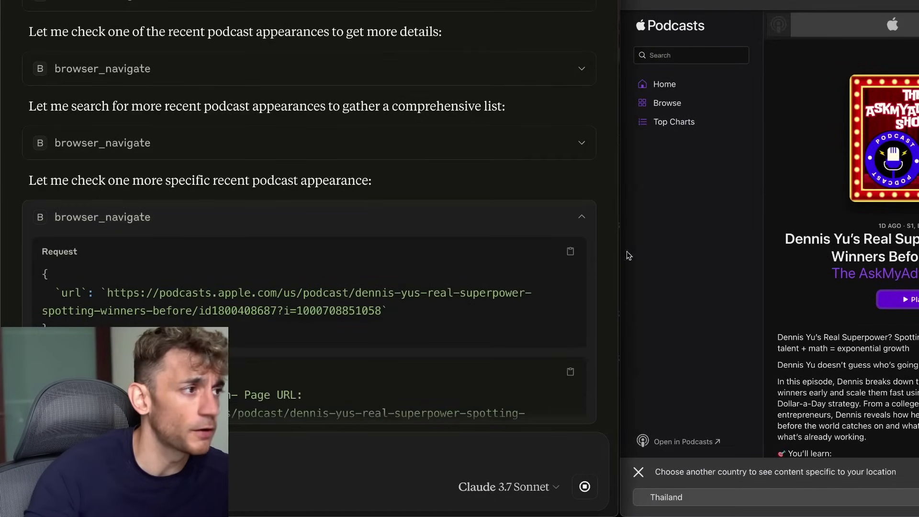
Step: Read through Claude's list of recent podcast appearances, checking each show's release date, host, length and topic
{"action": "scroll", "coordinate": [240, 201], "scroll_direction": "down", "scroll_amount": 10}
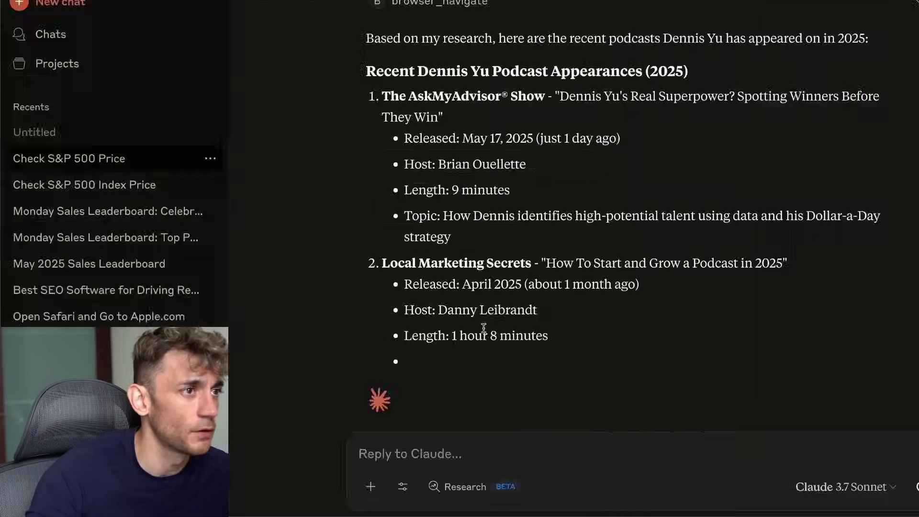
{"action": "left_click_drag", "start_coordinate": [28, 71], "coordinate": [219, 65]}
{"action": "left_click_drag", "start_coordinate": [557, 65], "coordinate": [699, 77]}
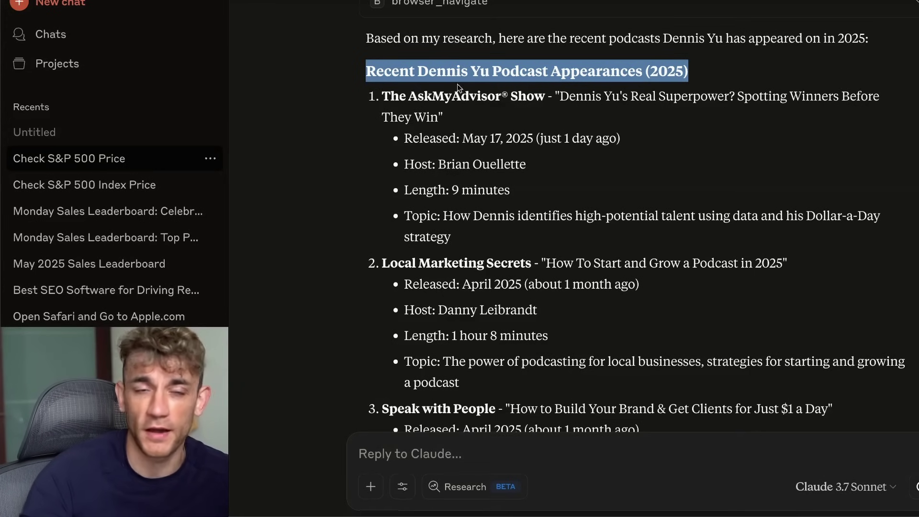
{"action": "left_click_drag", "start_coordinate": [383, 89], "coordinate": [566, 247]}
{"action": "left_click_drag", "start_coordinate": [366, 271], "coordinate": [595, 355]}
{"action": "left_click", "coordinate": [598, 312]}
{"action": "scroll", "coordinate": [598, 312], "scroll_direction": "down", "scroll_amount": 3}
{"action": "left_click_drag", "start_coordinate": [355, 268], "coordinate": [790, 282]}
{"action": "scroll", "coordinate": [490, 268], "scroll_direction": "down", "scroll_amount": 4}
{"action": "left_click", "coordinate": [493, 248]}
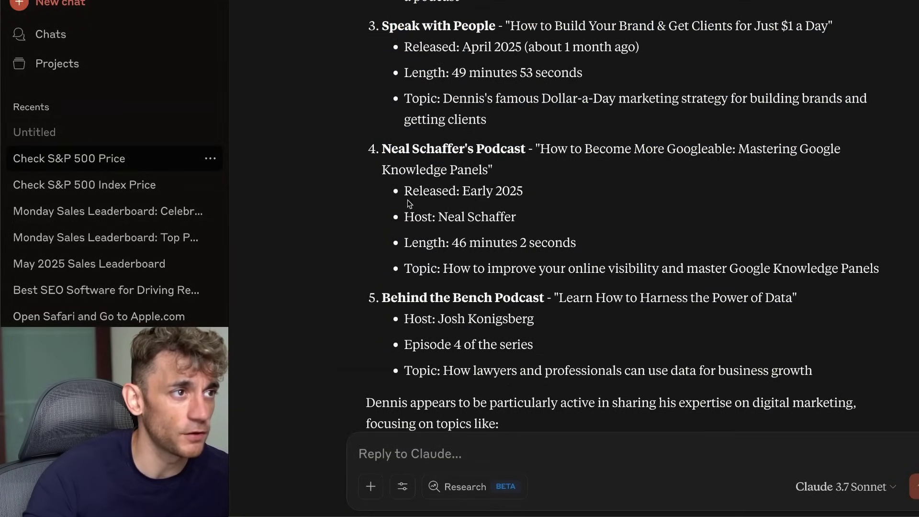
{"action": "triple_click", "coordinate": [376, 250]}
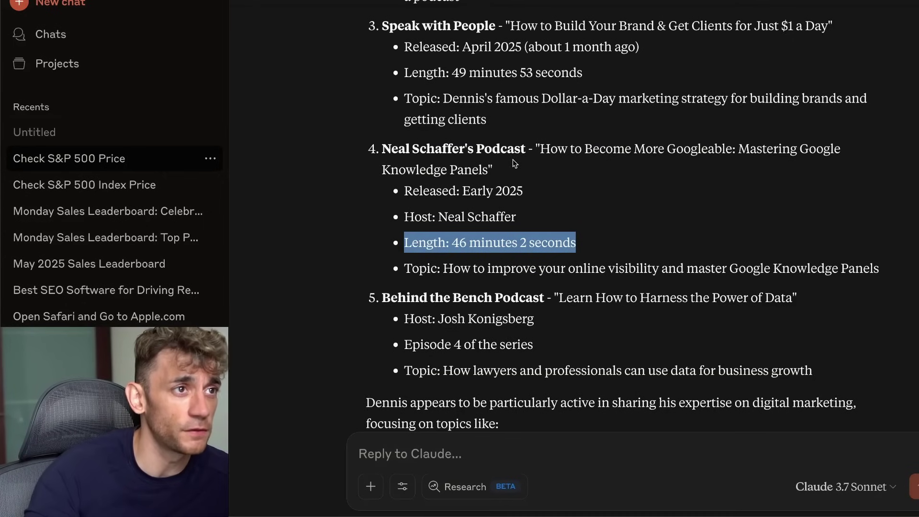
Step: Search Google in a new Chrome tab for the fourth podcast's title, "How to Become More Googleable: Mastering Google Knowledge Panels", and check the results full screen
{"action": "triple_click", "coordinate": [437, 153]}
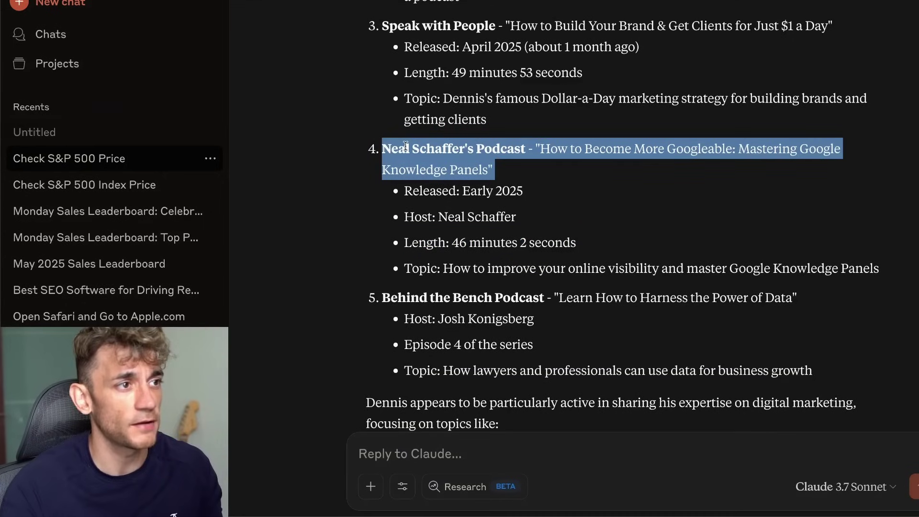
{"action": "left_click", "coordinate": [418, 484]}
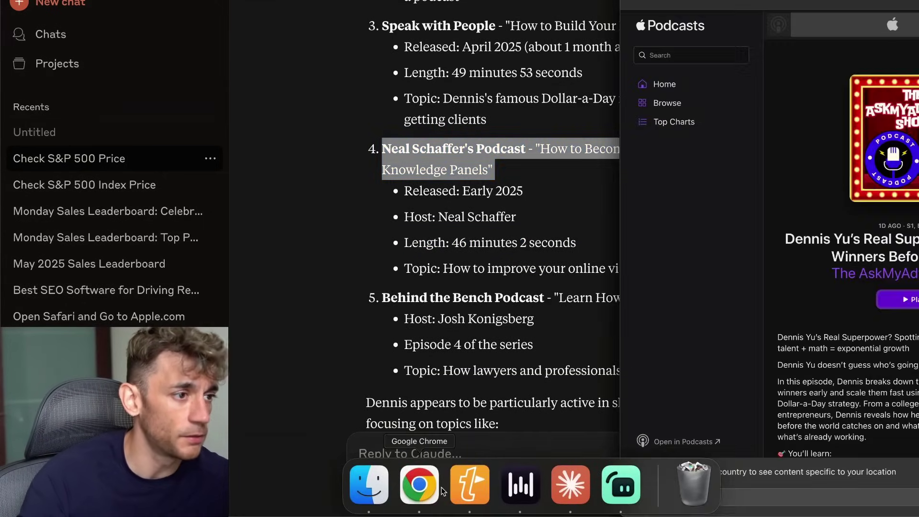
{"action": "key", "text": "ctrl+t"}
{"action": "key", "text": "ctrl+v"}
{"action": "key", "text": "Return"}
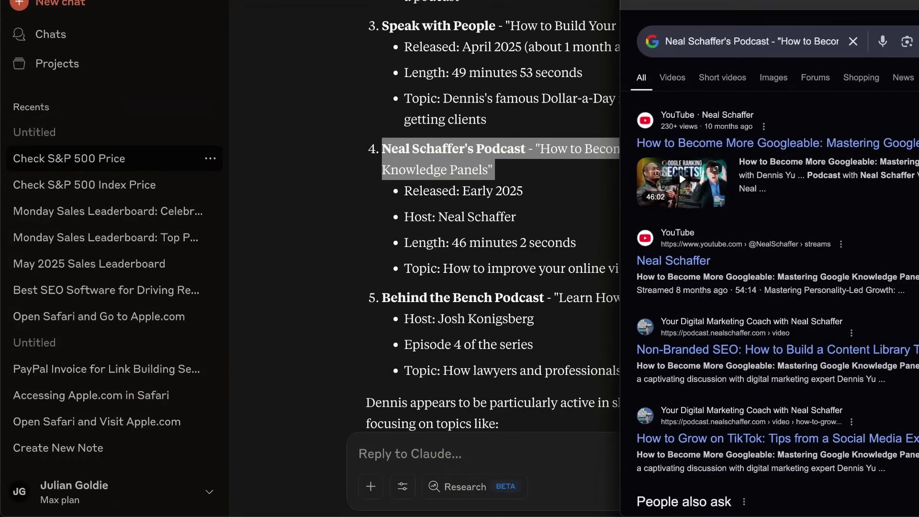
{"action": "key", "text": "ctrl+super+f"}
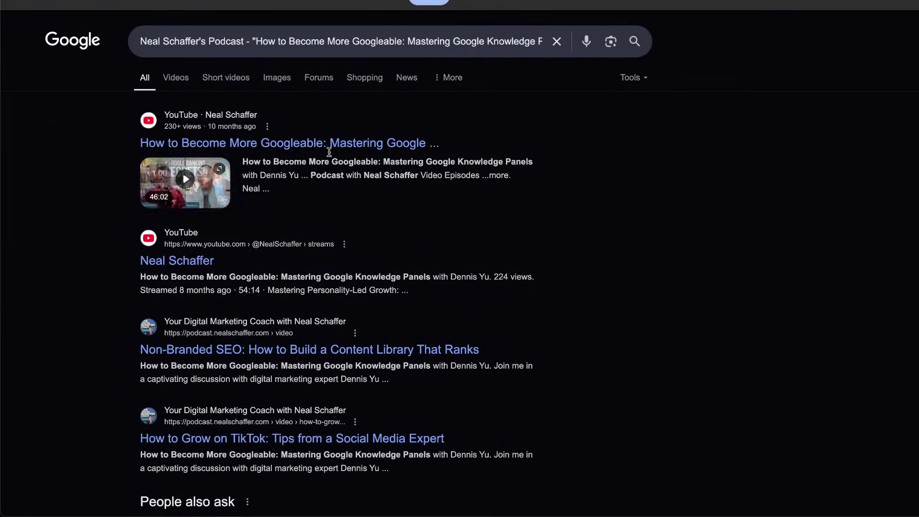
{"action": "mouse_move", "coordinate": [368, 514]}
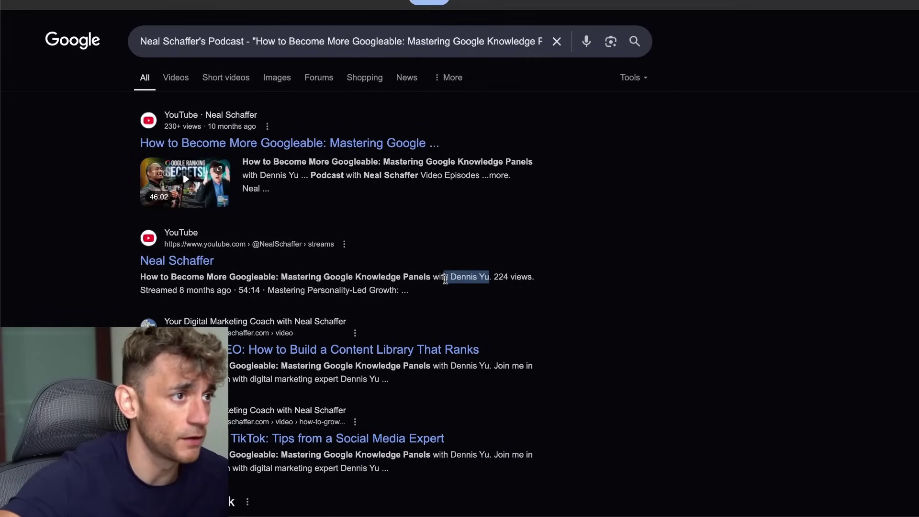
{"action": "mouse_move", "coordinate": [397, 515]}
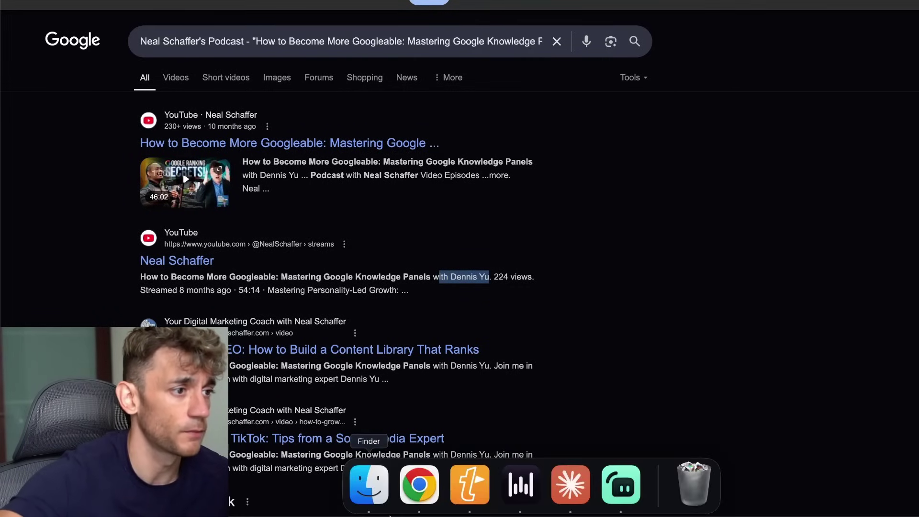
Step: Return to Claude, review the closing summary of the podcast answer and turn on Research for the reply
{"action": "left_click", "coordinate": [410, 485]}
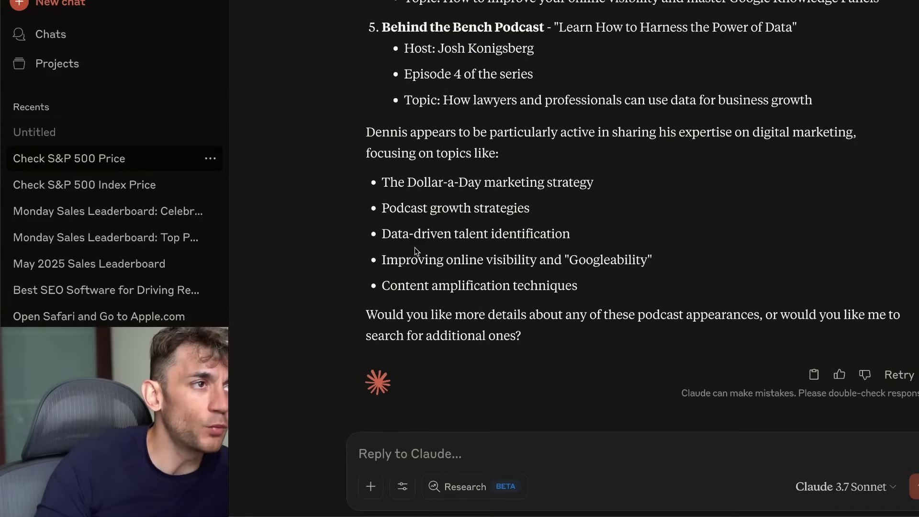
{"action": "left_click_drag", "start_coordinate": [425, 135], "coordinate": [618, 392]}
{"action": "scroll", "coordinate": [616, 242], "scroll_direction": "up", "scroll_amount": 10}
{"action": "scroll", "coordinate": [623, 268], "scroll_direction": "down", "scroll_amount": 5}
{"action": "scroll", "coordinate": [655, 275], "scroll_direction": "down", "scroll_amount": 10}
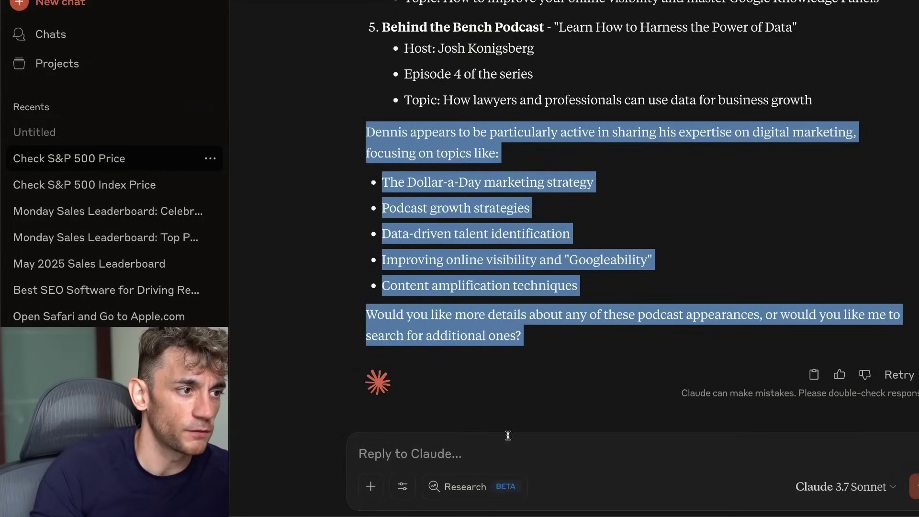
{"action": "left_click", "coordinate": [443, 497]}
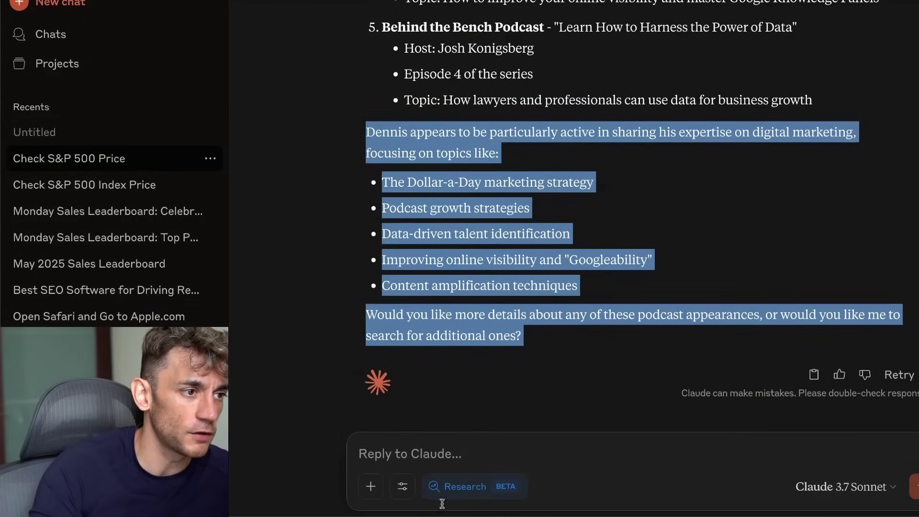
{"action": "left_click", "coordinate": [468, 460]}
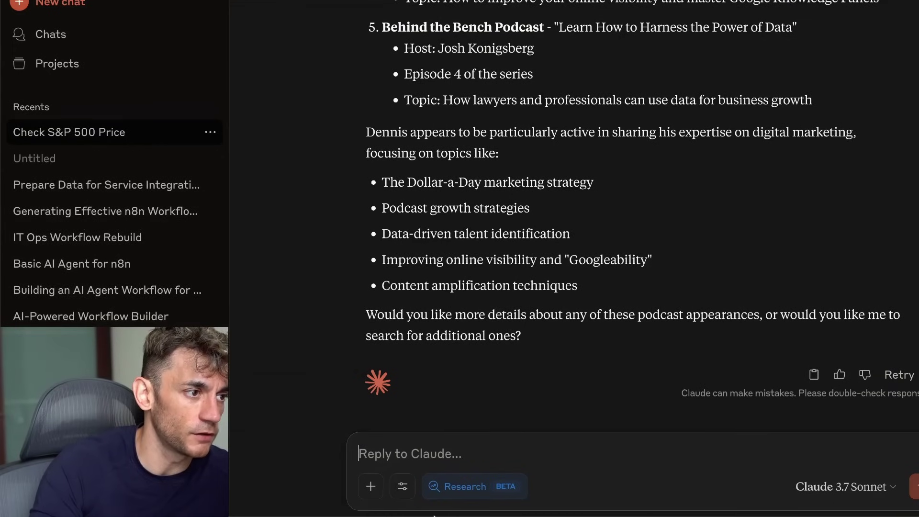
Step: Switch to Chrome and look over the example prompts and setup code in the "New Claude MCP Update is INSANE (FREE)!" lesson
{"action": "mouse_move", "coordinate": [429, 514]}
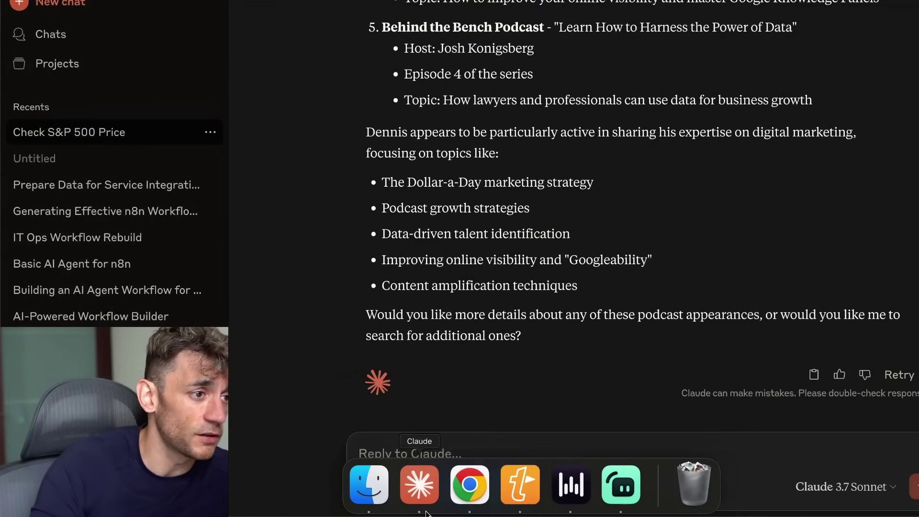
{"action": "left_click", "coordinate": [469, 485]}
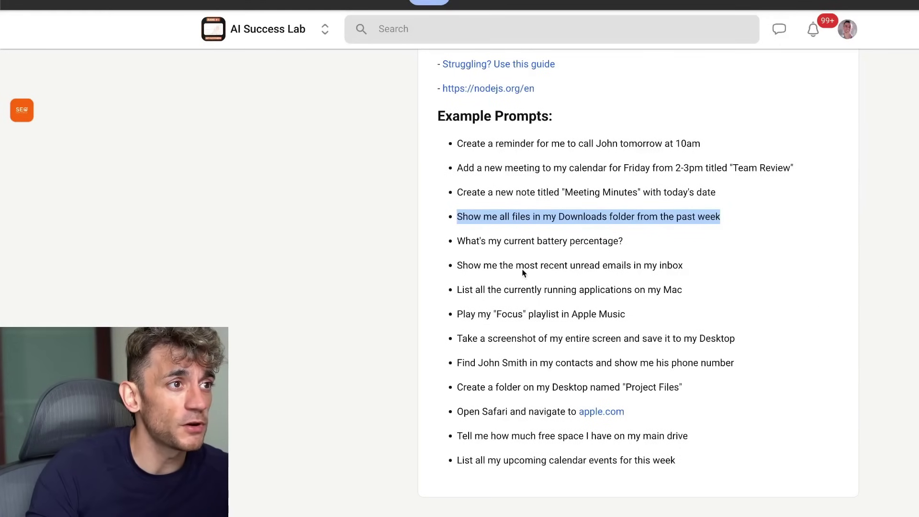
{"action": "scroll", "coordinate": [523, 273], "scroll_direction": "up", "scroll_amount": 15}
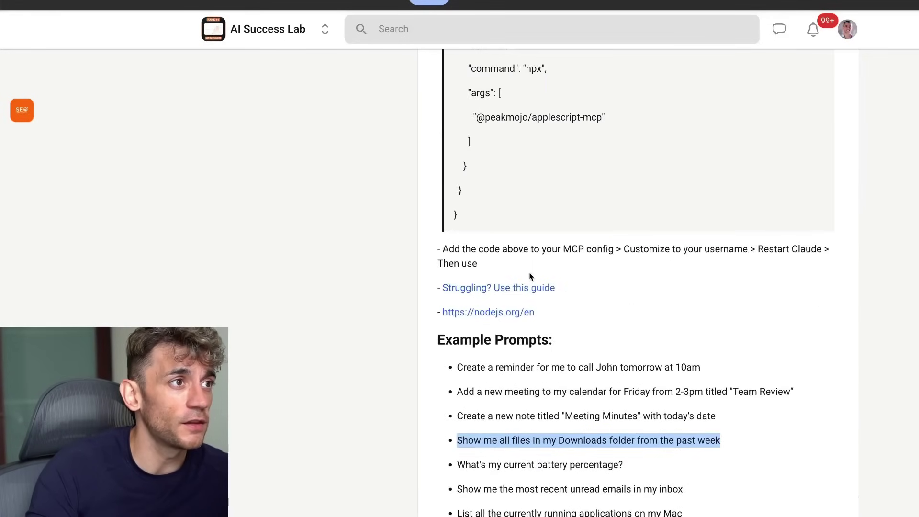
{"action": "scroll", "coordinate": [549, 370], "scroll_direction": "down", "scroll_amount": 1}
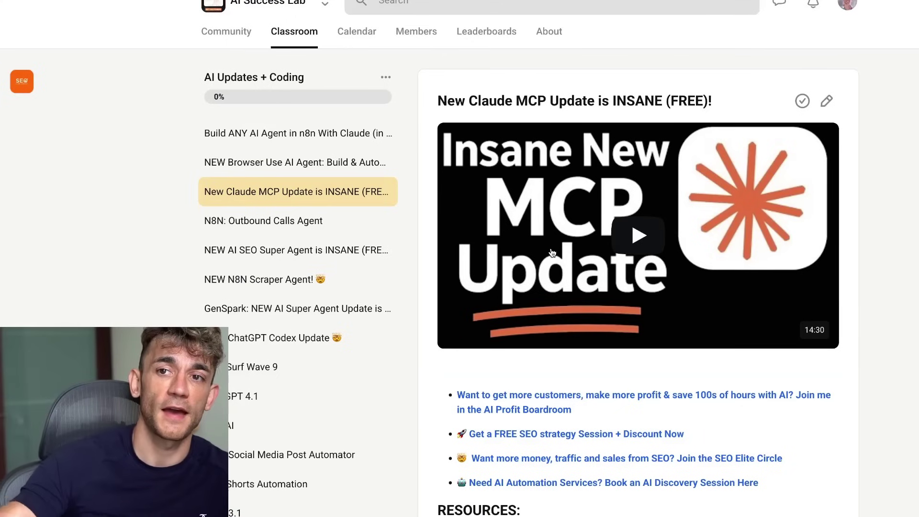
{"action": "mouse_move", "coordinate": [542, 515]}
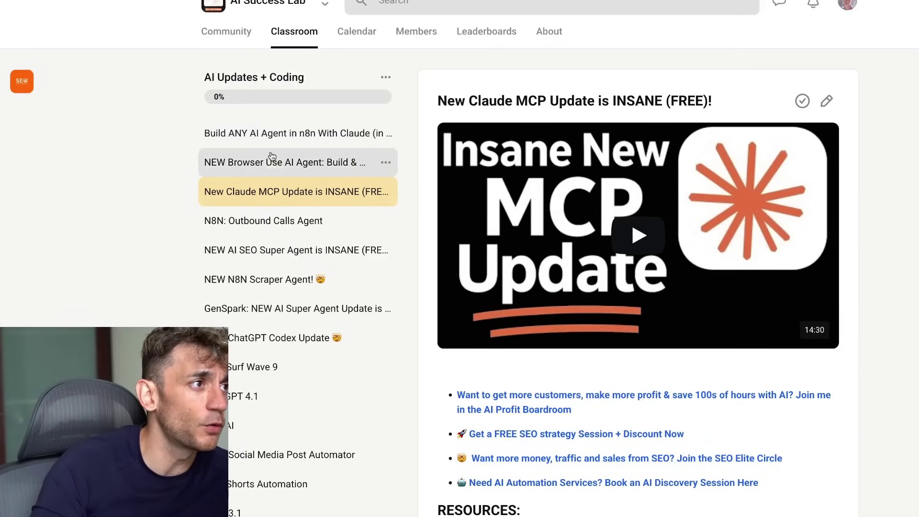
Step: Open the "NEW Browser Use AI Agent: Build & Automate…" lesson and review its links, examples and full MCP setup code
{"action": "left_click", "coordinate": [280, 165]}
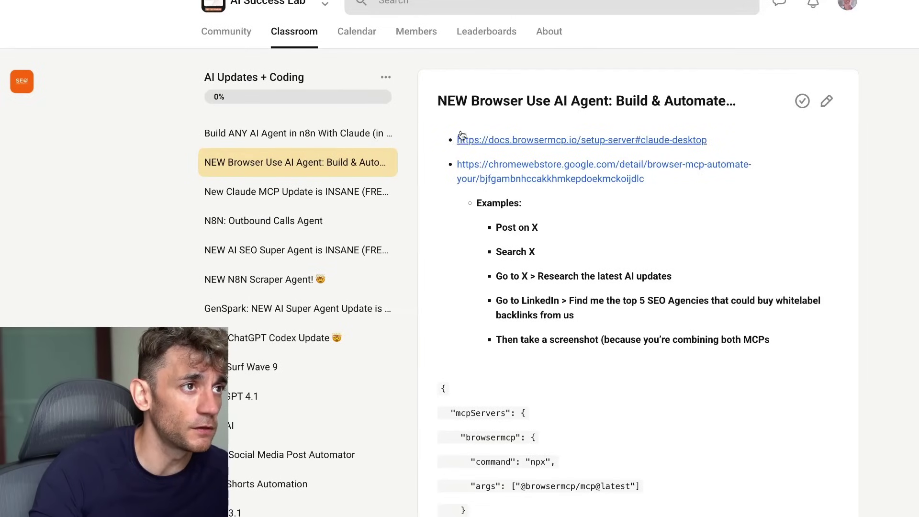
{"action": "left_click_drag", "start_coordinate": [433, 99], "coordinate": [791, 100]}
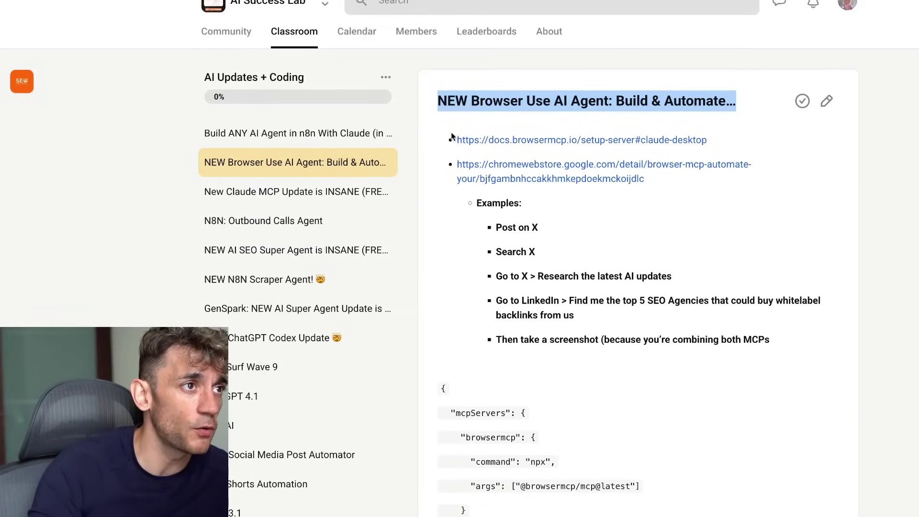
{"action": "left_click_drag", "start_coordinate": [450, 136], "coordinate": [445, 388]}
{"action": "scroll", "coordinate": [699, 332], "scroll_direction": "down", "scroll_amount": 8}
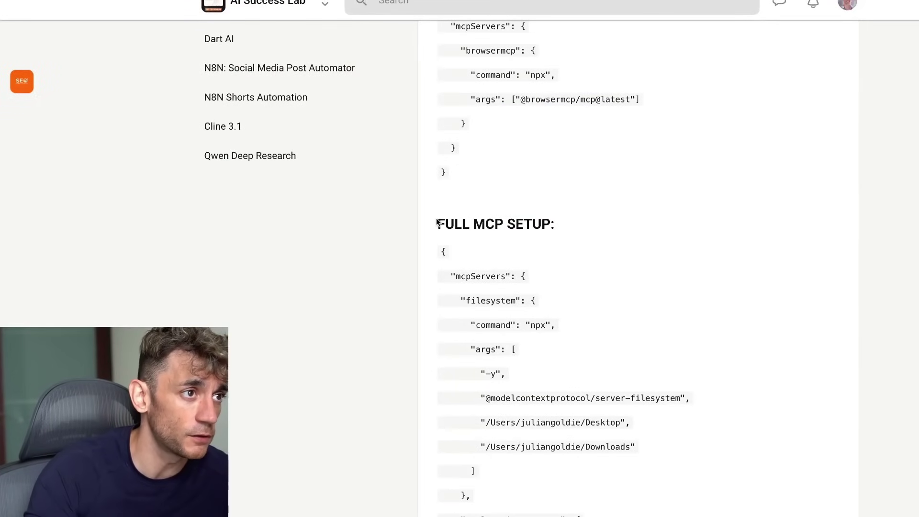
{"action": "left_click_drag", "start_coordinate": [438, 223], "coordinate": [722, 468]}
{"action": "scroll", "coordinate": [717, 439], "scroll_direction": "down", "scroll_amount": 5}
{"action": "scroll", "coordinate": [712, 444], "scroll_direction": "up", "scroll_amount": 13}
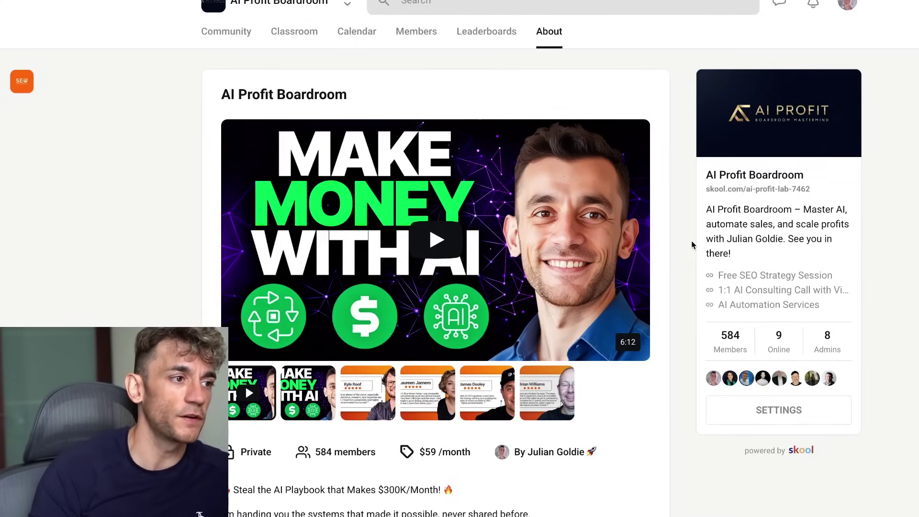
Step: Look through the AI Profit Boardroom's about page, classroom courses and community posts
{"action": "scroll", "coordinate": [689, 253], "scroll_direction": "down", "scroll_amount": 6}
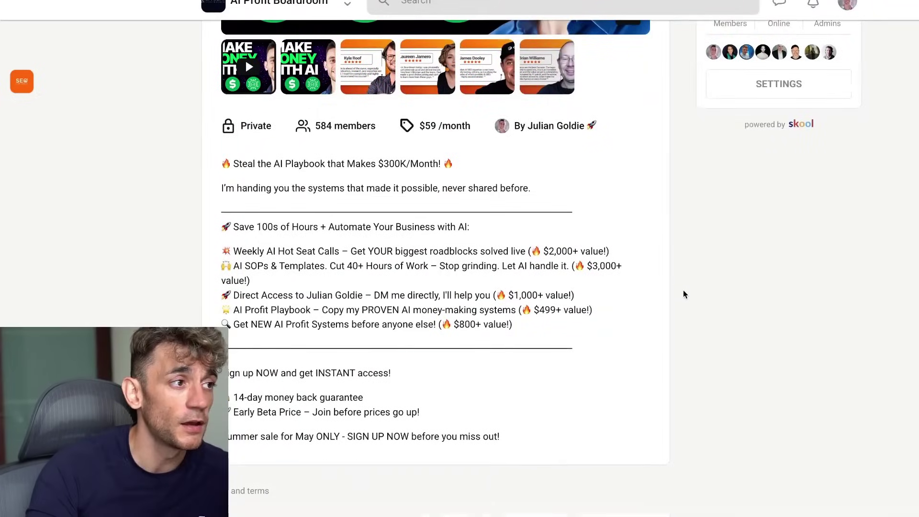
{"action": "scroll", "coordinate": [682, 294], "scroll_direction": "up", "scroll_amount": 6}
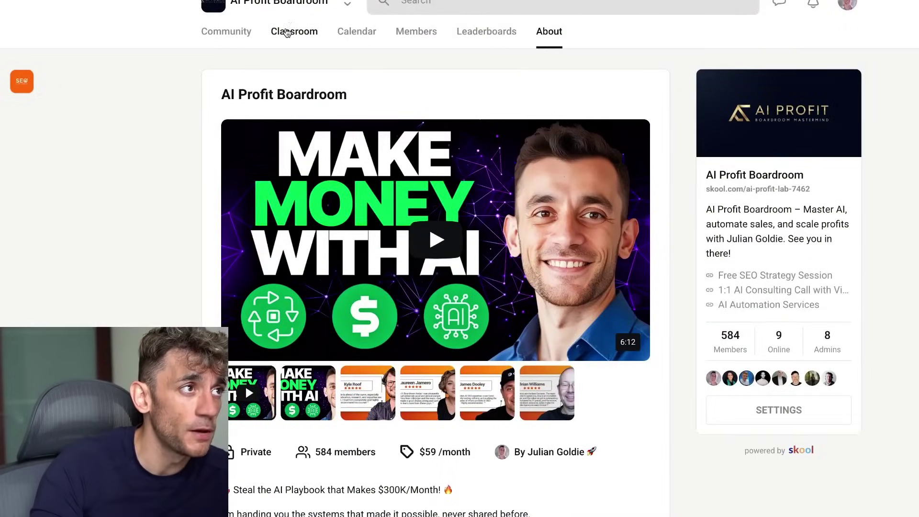
{"action": "left_click", "coordinate": [284, 34]}
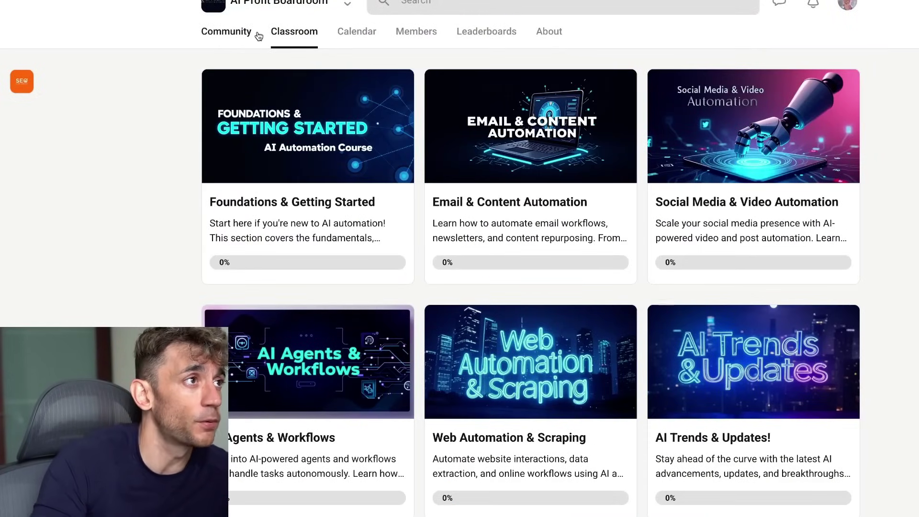
{"action": "left_click", "coordinate": [215, 42]}
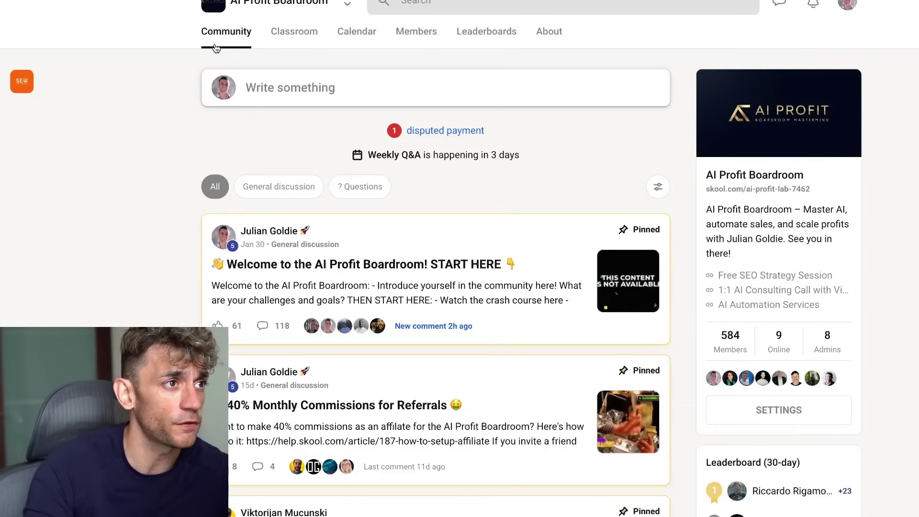
{"action": "scroll", "coordinate": [503, 316], "scroll_direction": "down", "scroll_amount": 15}
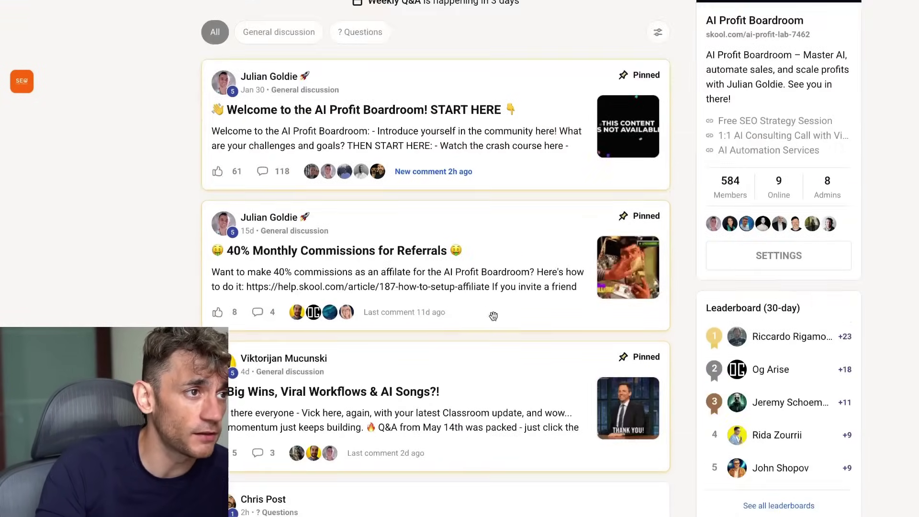
{"action": "scroll", "coordinate": [521, 347], "scroll_direction": "down", "scroll_amount": 3}
{"action": "scroll", "coordinate": [511, 363], "scroll_direction": "up", "scroll_amount": 20}
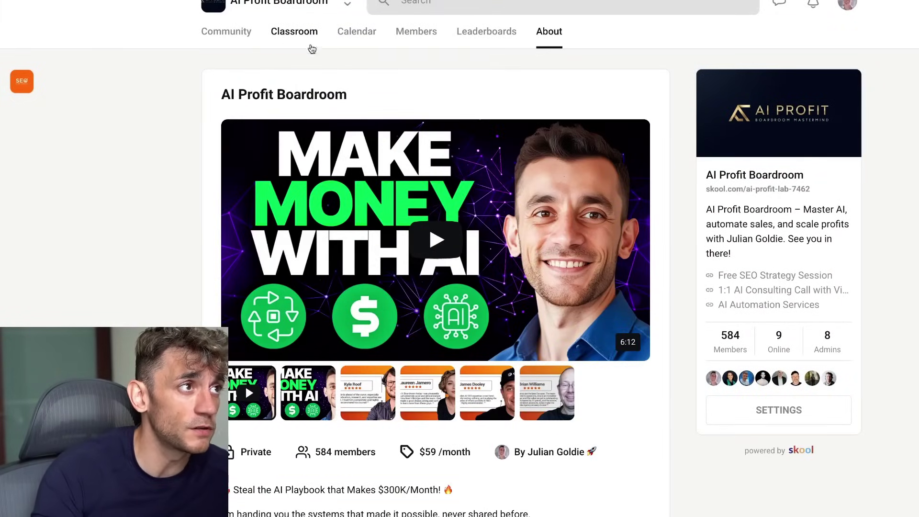
{"action": "left_click", "coordinate": [297, 33]}
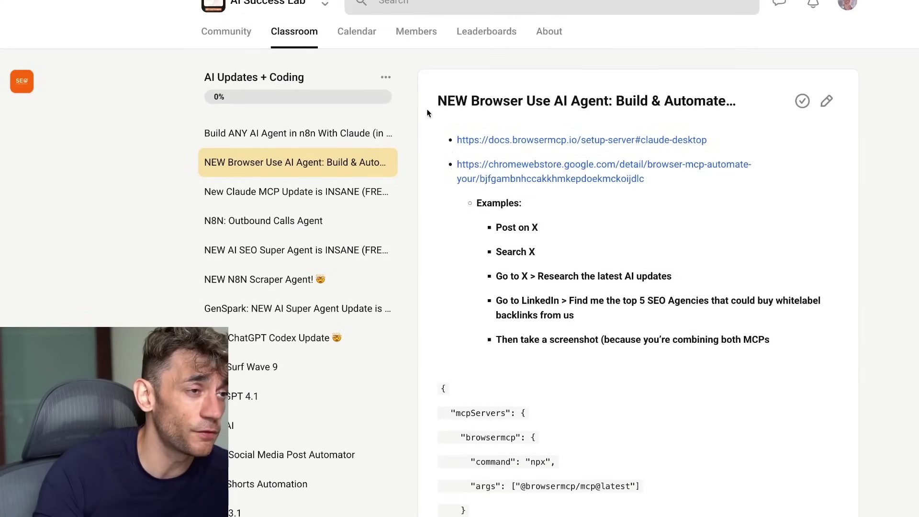
Step: Go over the Browser Use AI Agent lesson in the AI Success Lab classroom once more, from its title to the code
{"action": "left_click_drag", "start_coordinate": [427, 113], "coordinate": [527, 412]}
{"action": "scroll", "coordinate": [767, 370], "scroll_direction": "down", "scroll_amount": 2}
{"action": "left_click", "coordinate": [767, 370]}
{"action": "scroll", "coordinate": [767, 370], "scroll_direction": "down", "scroll_amount": 10}
{"action": "scroll", "coordinate": [761, 383], "scroll_direction": "up", "scroll_amount": 12}
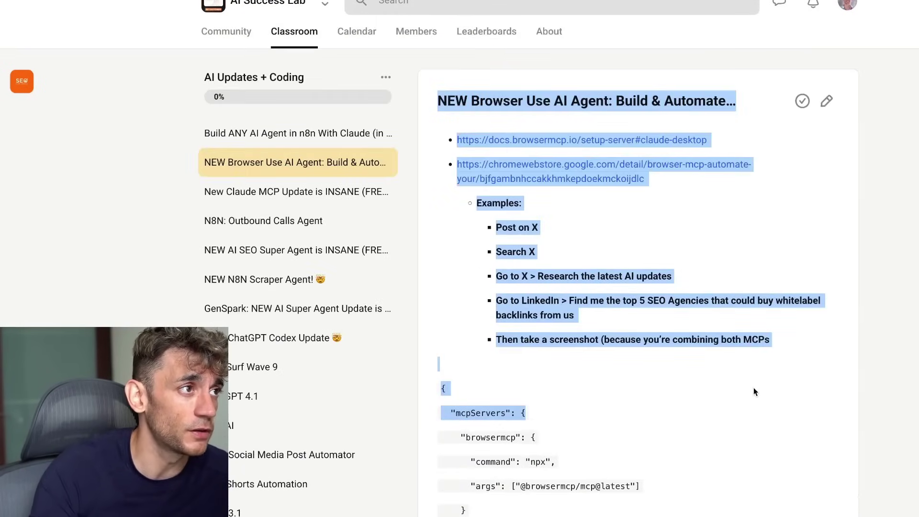